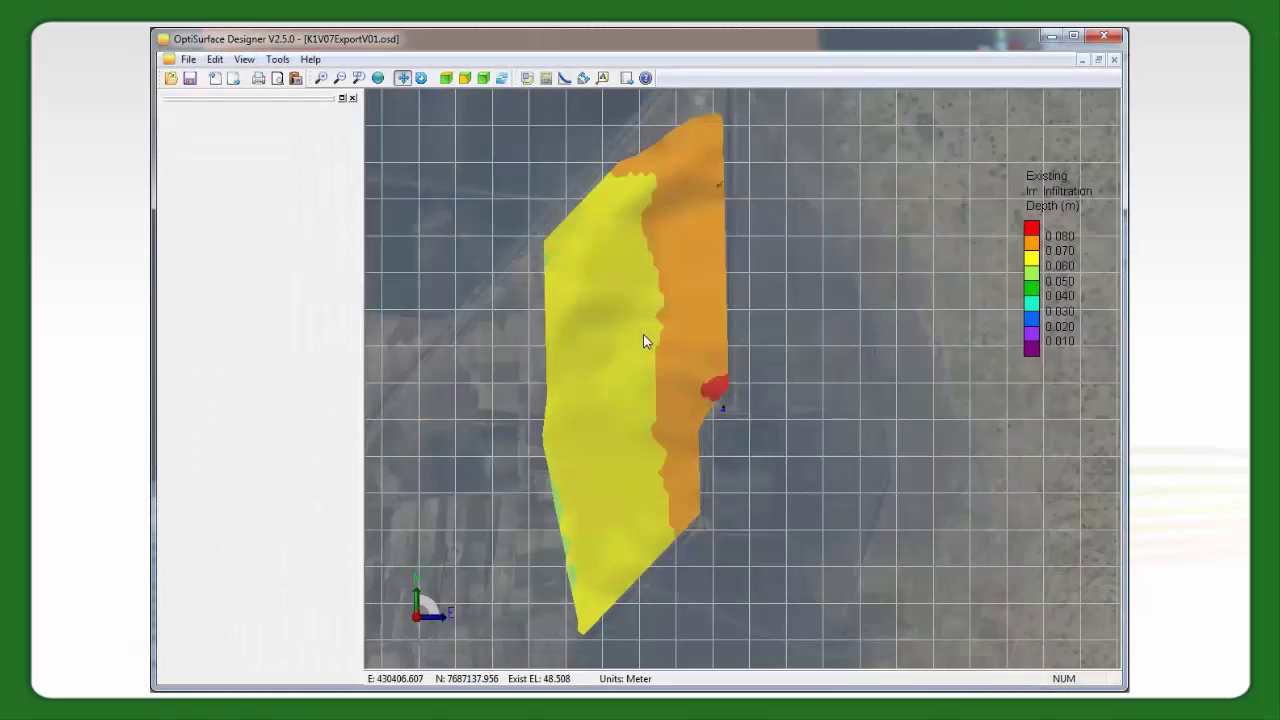
- Highlight the existing furrow irrigation results and open the furrow Irrigation Analysis settings
{"action": "left_click_drag", "start_coordinate": [642, 332], "coordinate": [649, 340]}
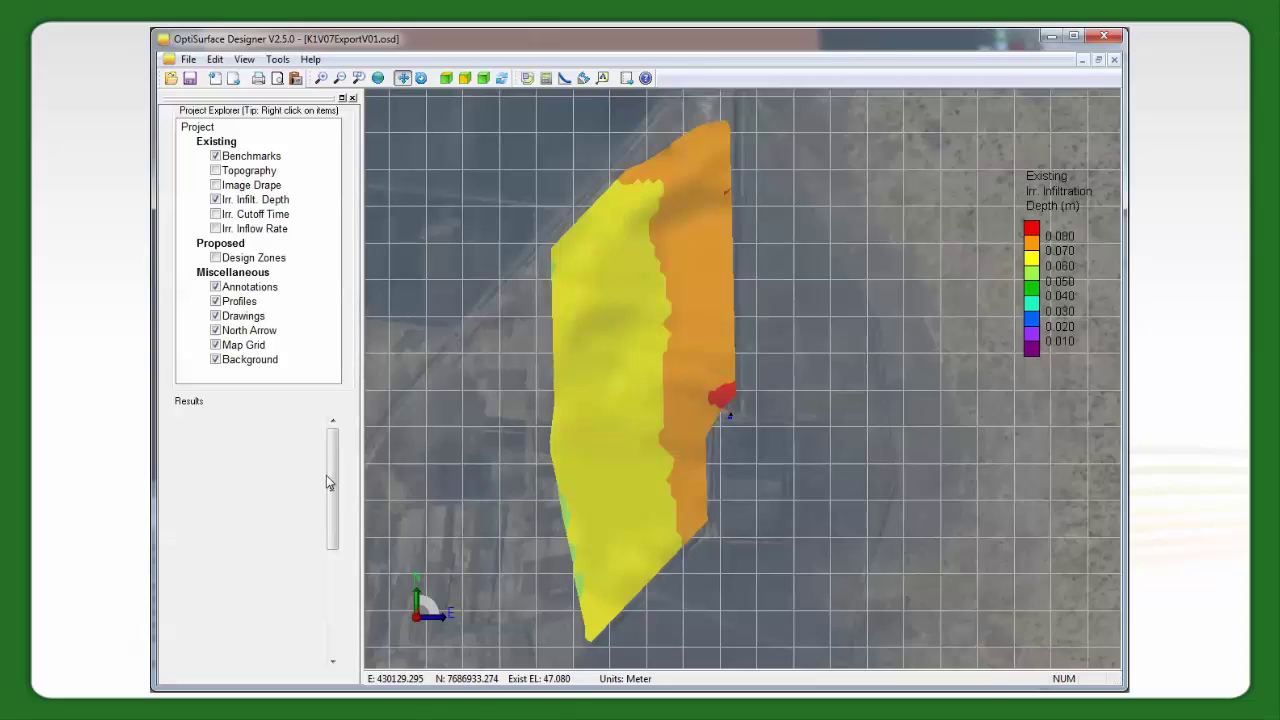
{"action": "left_click_drag", "start_coordinate": [280, 450], "coordinate": [297, 664]}
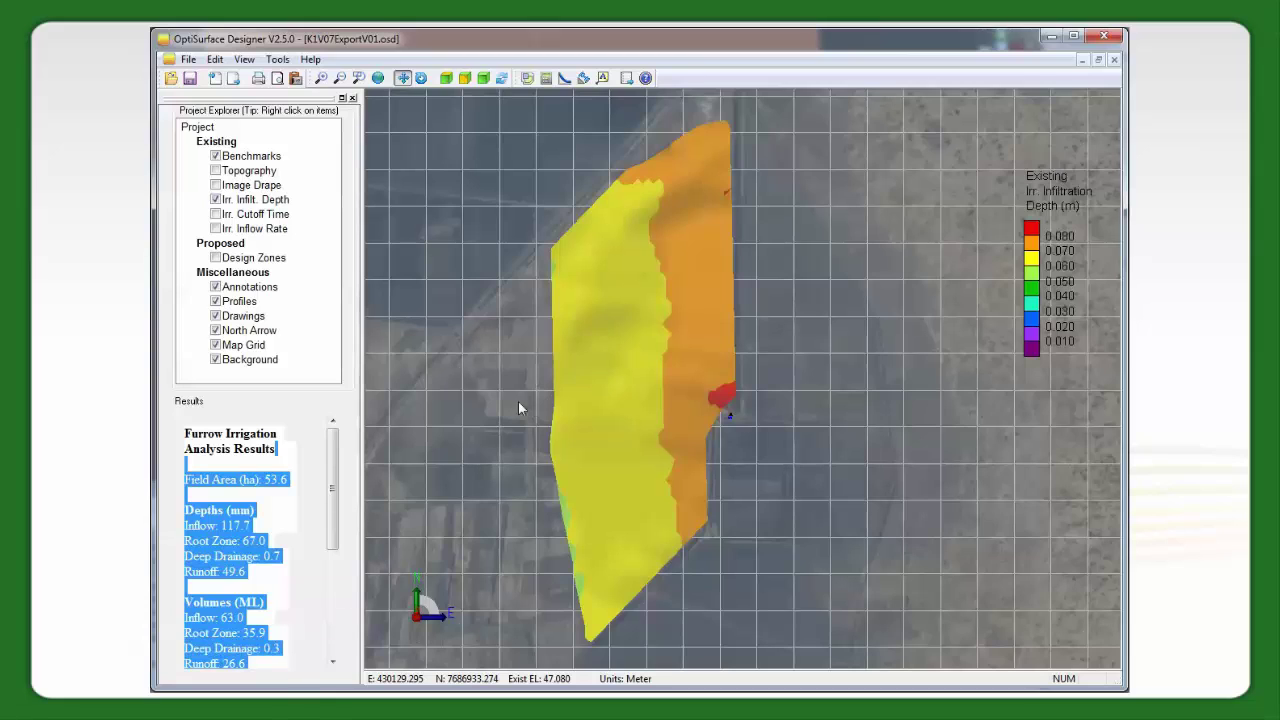
{"action": "left_click", "coordinate": [277, 59]}
{"action": "left_click", "coordinate": [363, 190]}
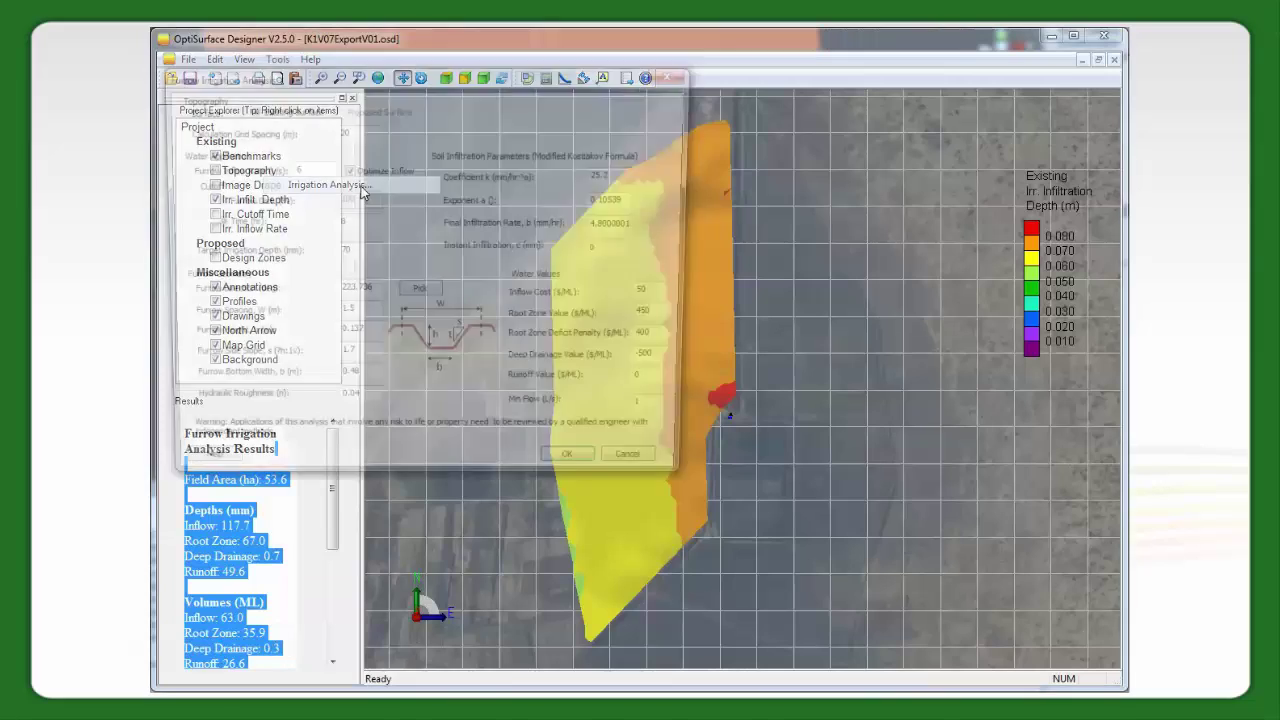
{"action": "left_click_drag", "start_coordinate": [465, 38], "coordinate": [562, 90]}
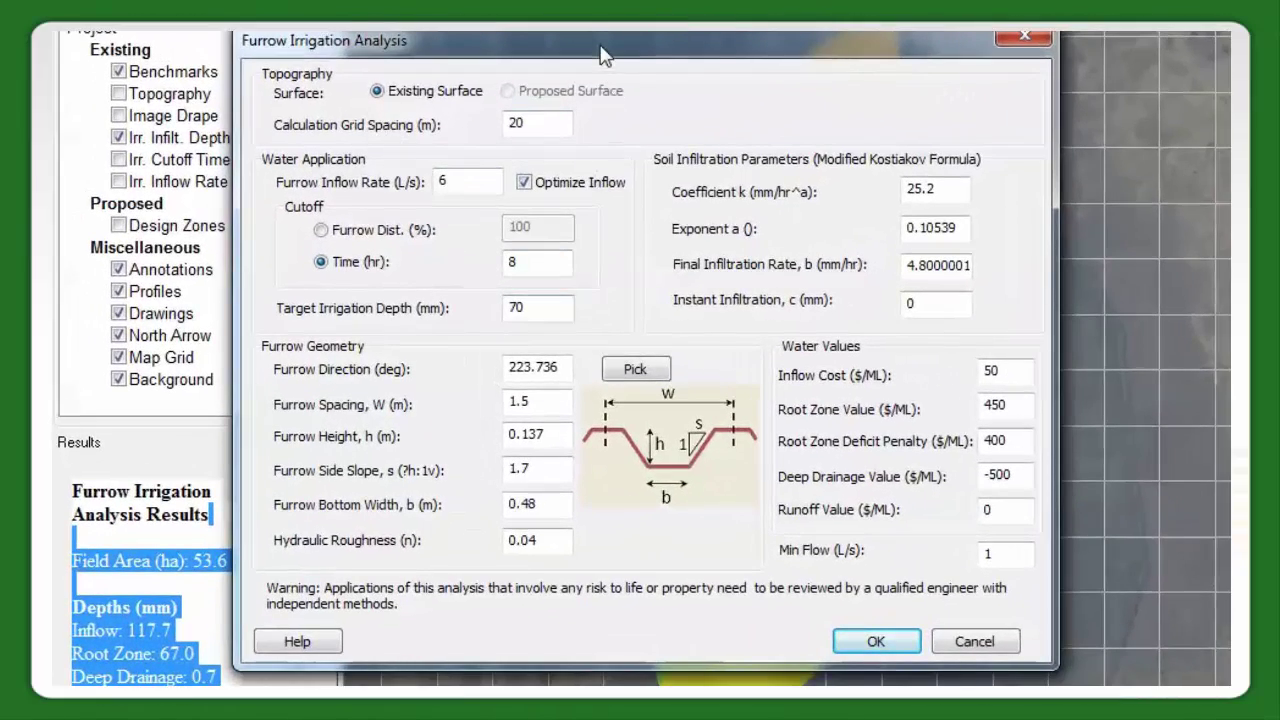
- Examine the soil infiltration parameters, furrow geometry and water application settings, including the cutoff time, of the furrow irrigation analysis
{"action": "left_click", "coordinate": [946, 190]}
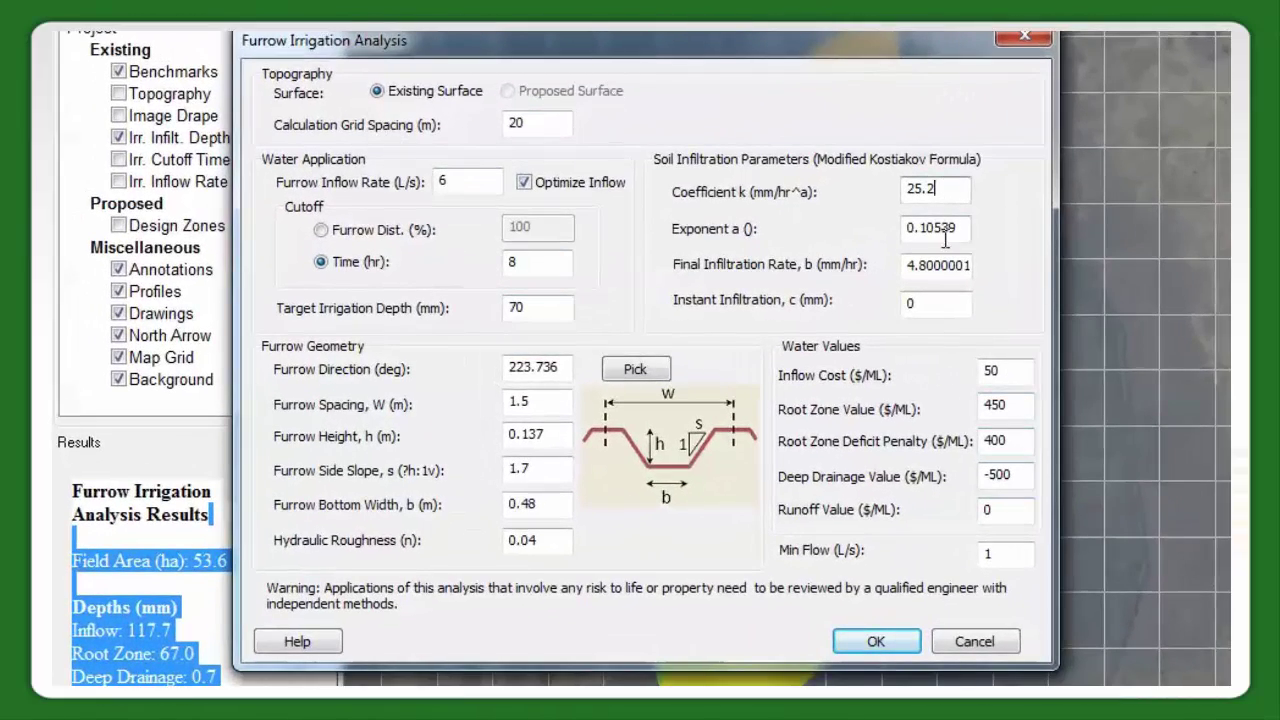
{"action": "left_click", "coordinate": [942, 265]}
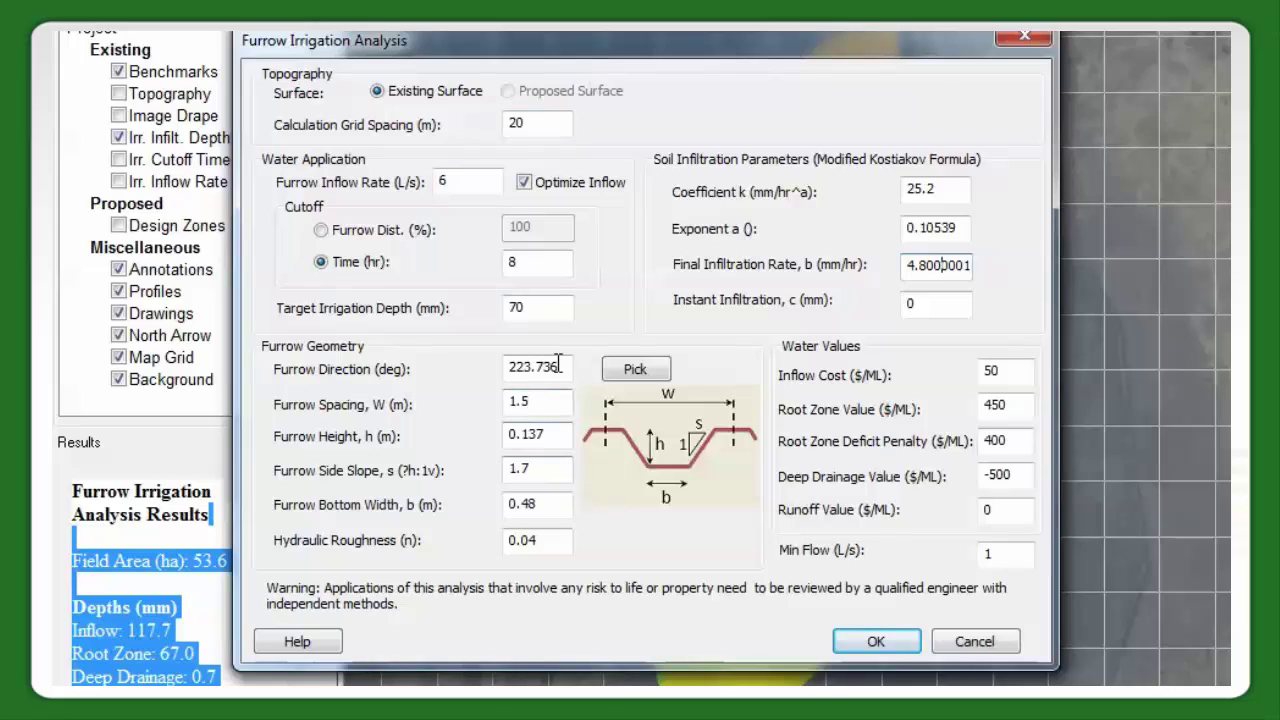
{"action": "left_click_drag", "start_coordinate": [640, 45], "coordinate": [1125, 0]}
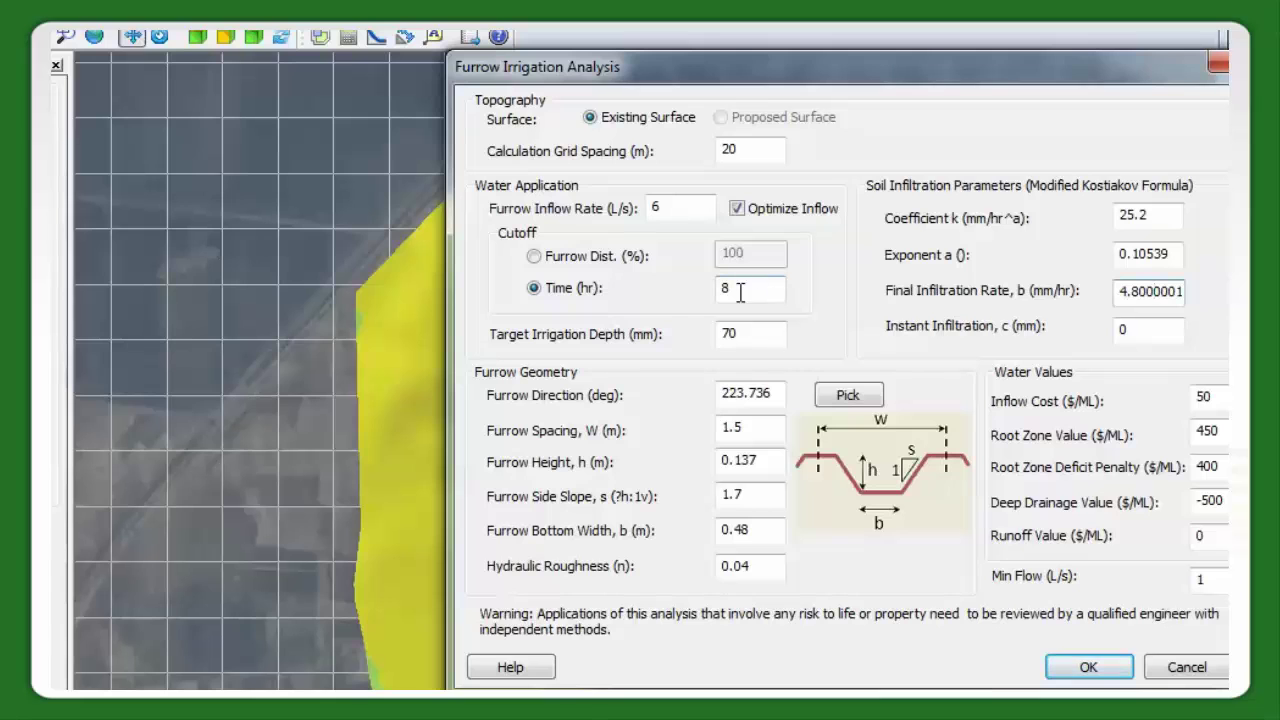
{"action": "left_click_drag", "start_coordinate": [910, 77], "coordinate": [814, 69]}
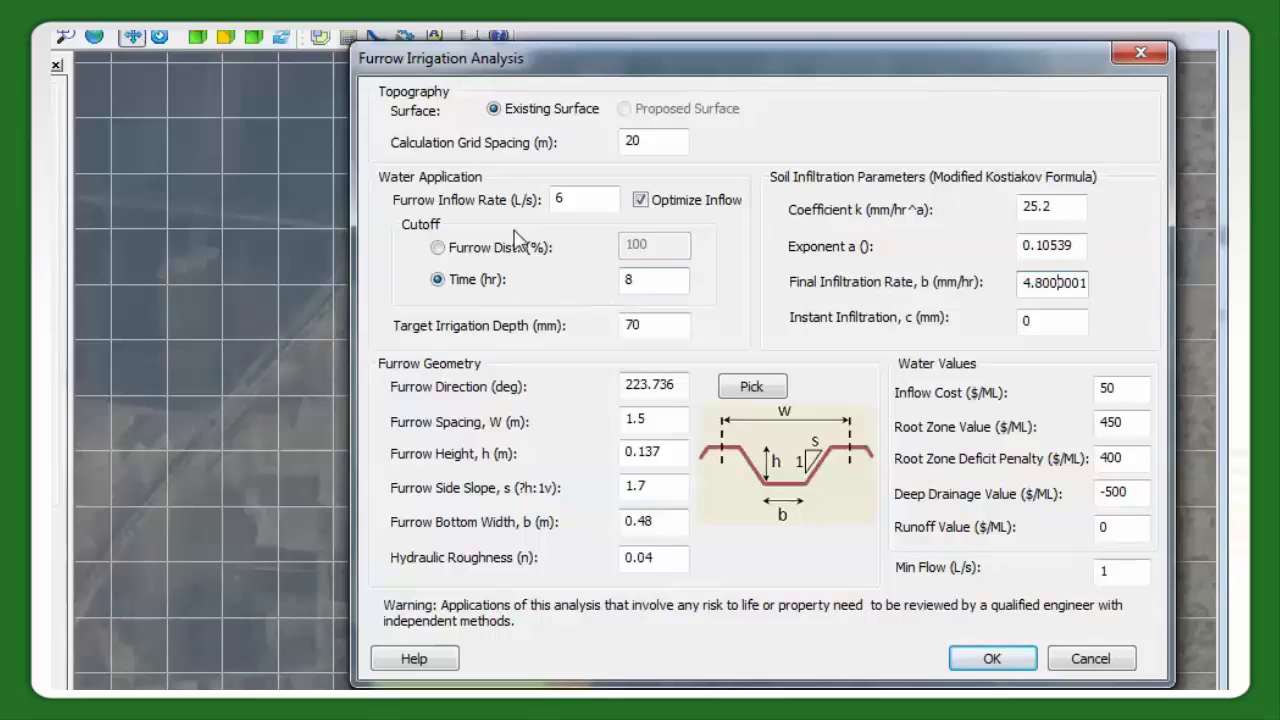
{"action": "left_click", "coordinate": [636, 282]}
{"action": "key", "text": "BackSpace"}
{"action": "type", "text": "8"}
{"action": "left_click", "coordinate": [632, 284]}
- Examine the water values of the analysis, from inflow cost and root zone value through deficit penalty and deep drainage to runoff value
{"action": "double_click", "coordinate": [1103, 388]}
{"action": "key", "text": "BackSpace"}
{"action": "type", "text": "50"}
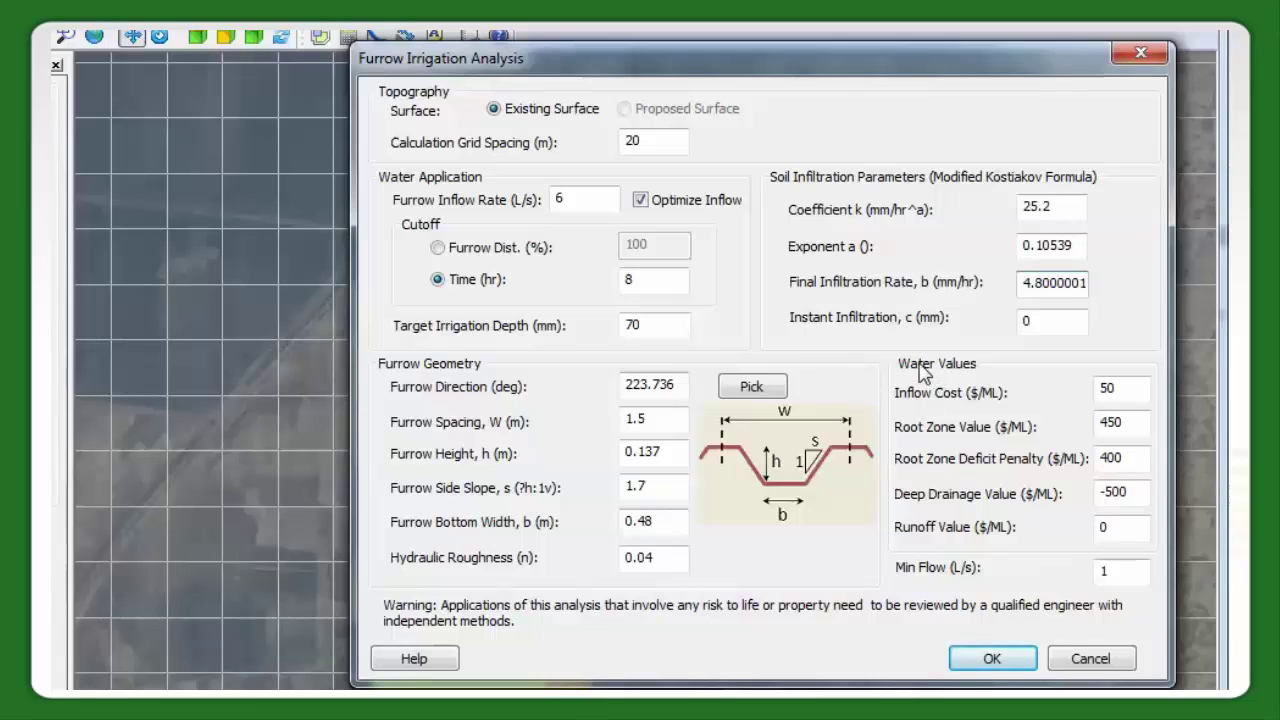
{"action": "left_click_drag", "start_coordinate": [1116, 388], "coordinate": [1097, 388]}
{"action": "left_click", "coordinate": [1098, 388]}
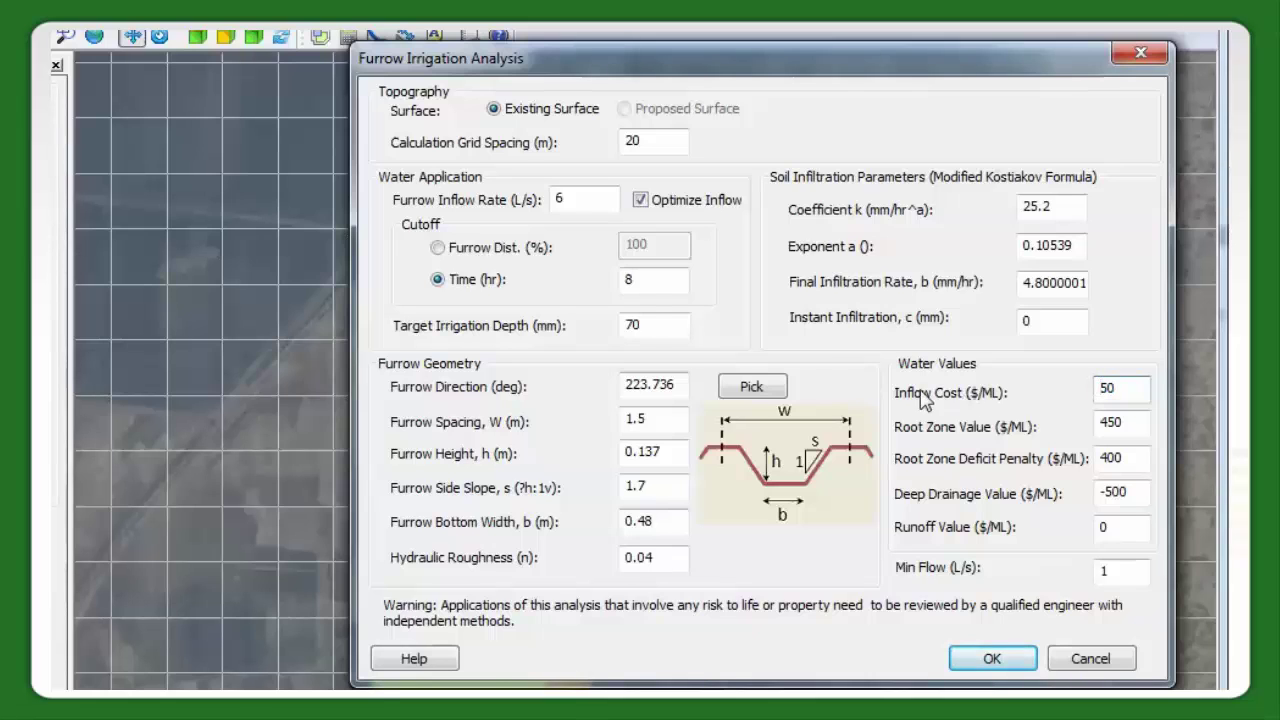
{"action": "double_click", "coordinate": [1108, 388]}
{"action": "double_click", "coordinate": [1133, 427]}
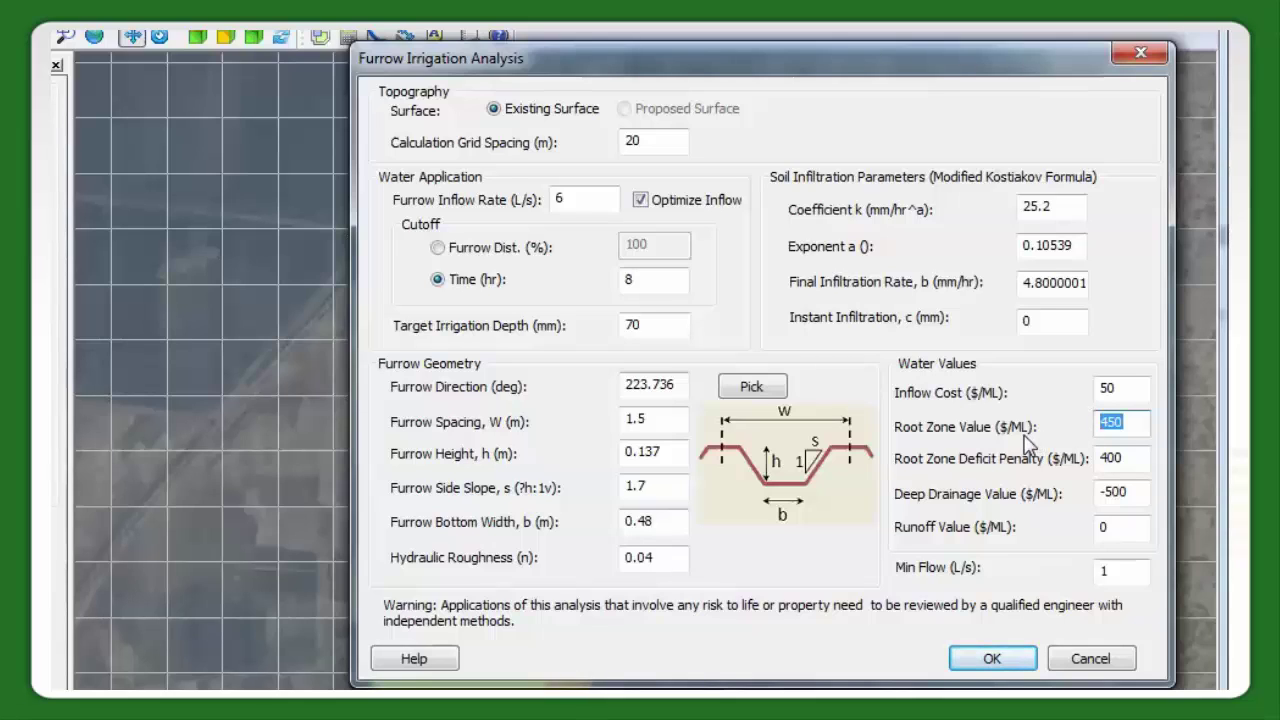
{"action": "double_click", "coordinate": [1121, 459]}
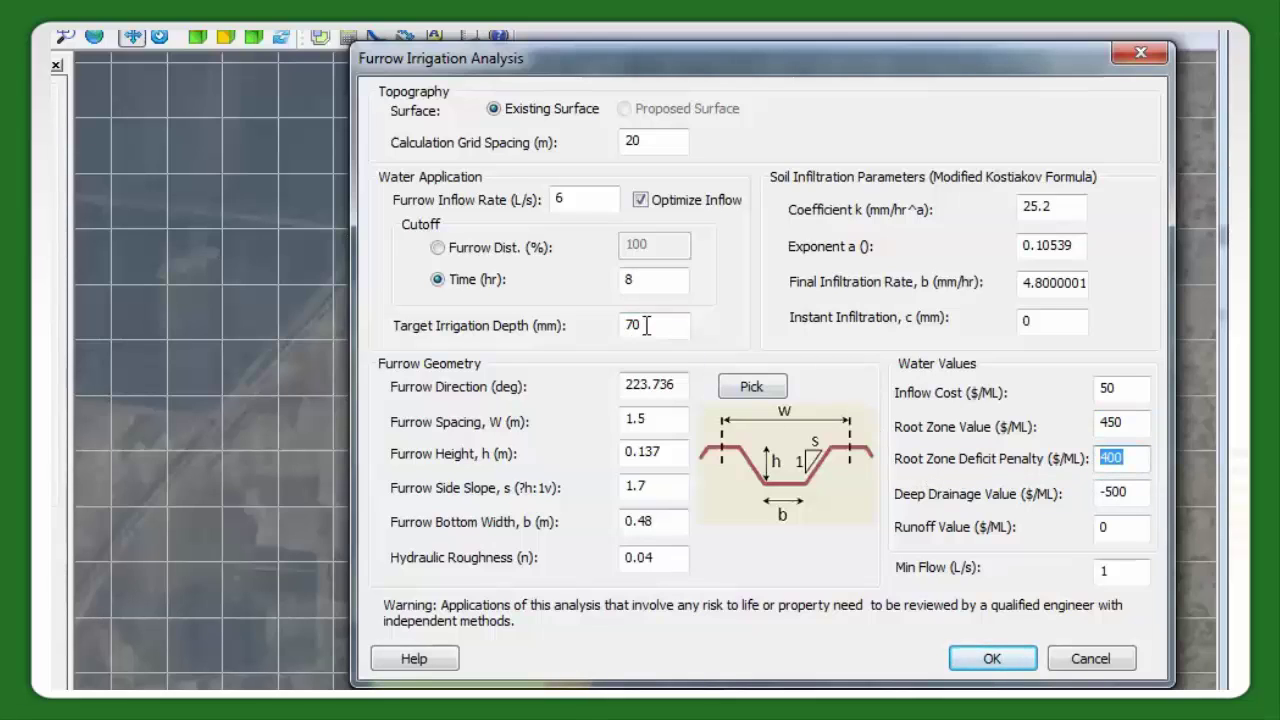
{"action": "left_click_drag", "start_coordinate": [1125, 459], "coordinate": [1096, 460]}
{"action": "key", "text": "Tab"}
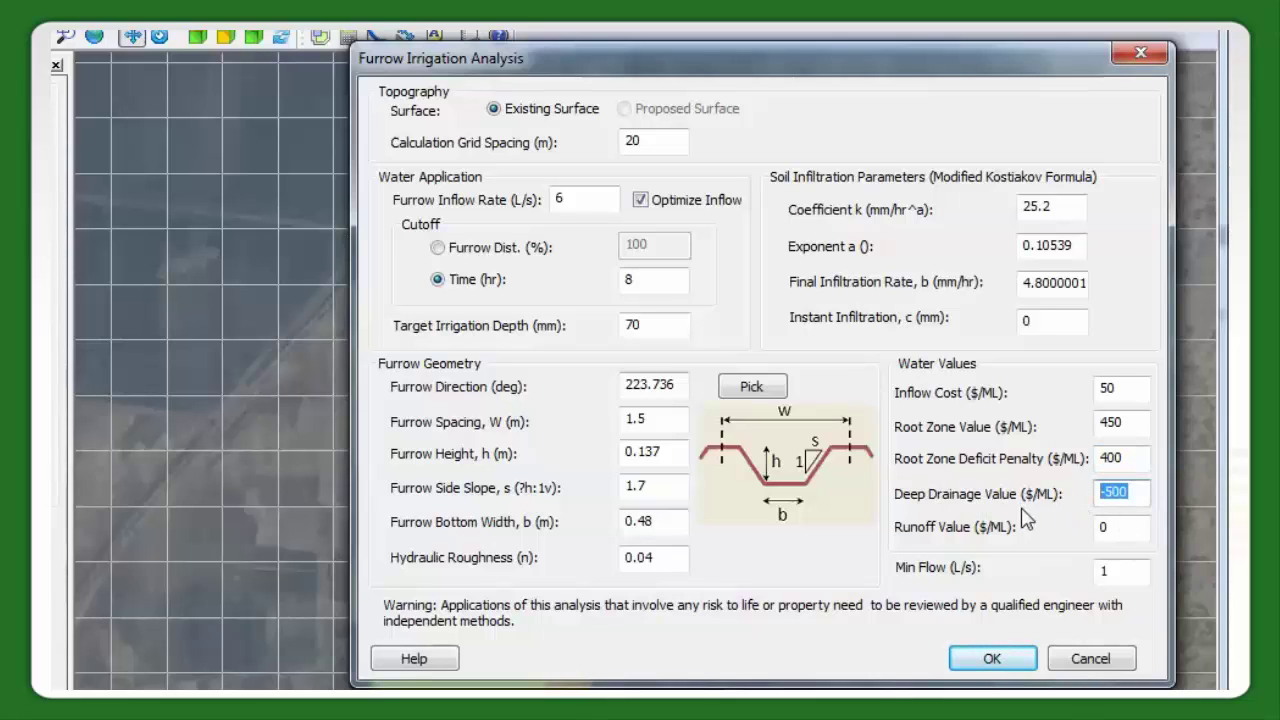
{"action": "left_click_drag", "start_coordinate": [1130, 492], "coordinate": [1090, 497]}
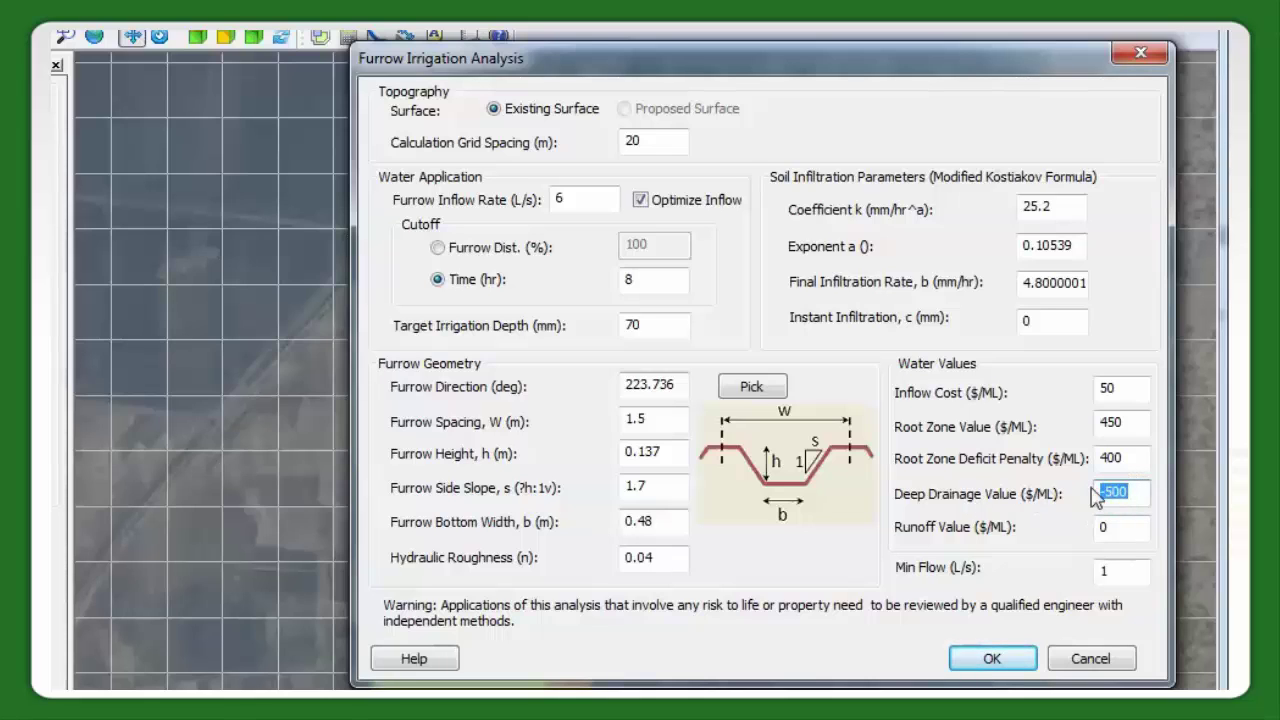
{"action": "left_click", "coordinate": [1130, 491]}
{"action": "left_click_drag", "start_coordinate": [1130, 491], "coordinate": [1094, 491]}
{"action": "left_click_drag", "start_coordinate": [1130, 527], "coordinate": [943, 538]}
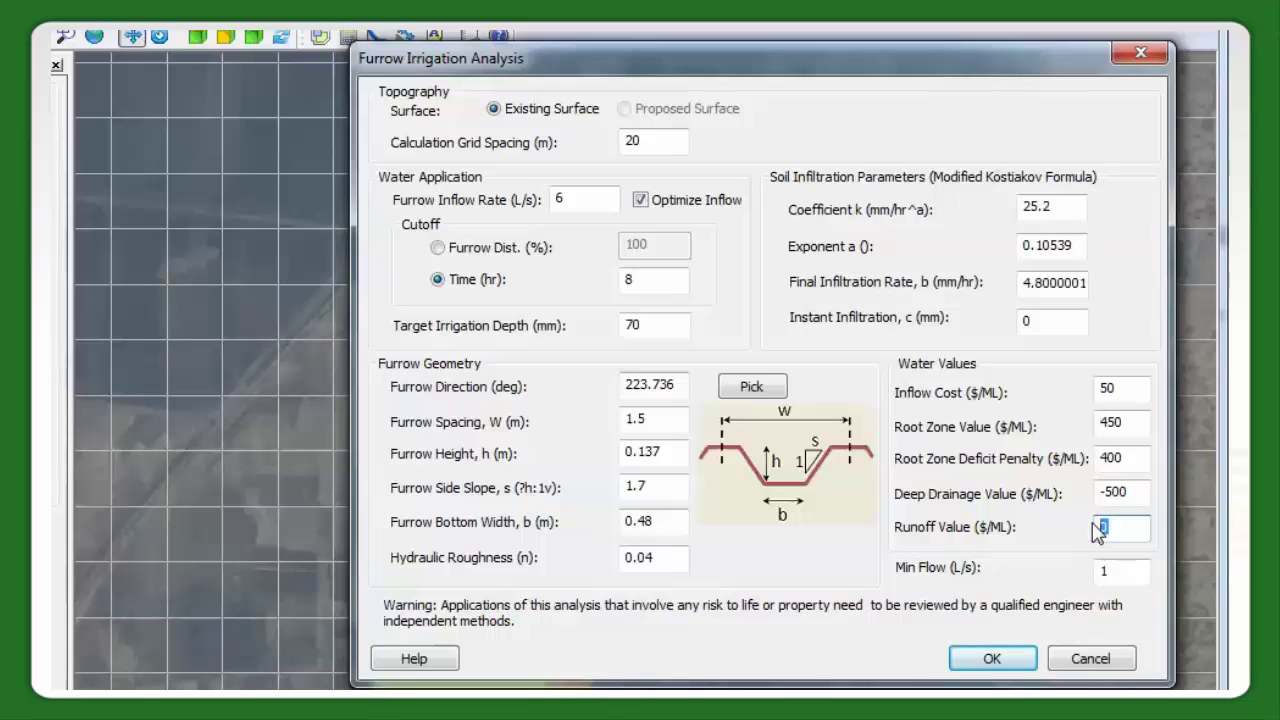
- Try a runoff value of 40 $/ML against the inflow cost, and discard the furrow irrigation analysis settings
{"action": "left_click", "coordinate": [1120, 389]}
{"action": "left_click_drag", "start_coordinate": [1120, 389], "coordinate": [1080, 410]}
{"action": "double_click", "coordinate": [1104, 527]}
{"action": "type", "text": "40"}
{"action": "key", "text": "BackSpace"}
{"action": "key", "text": "BackSpace"}
{"action": "left_click", "coordinate": [1108, 664]}
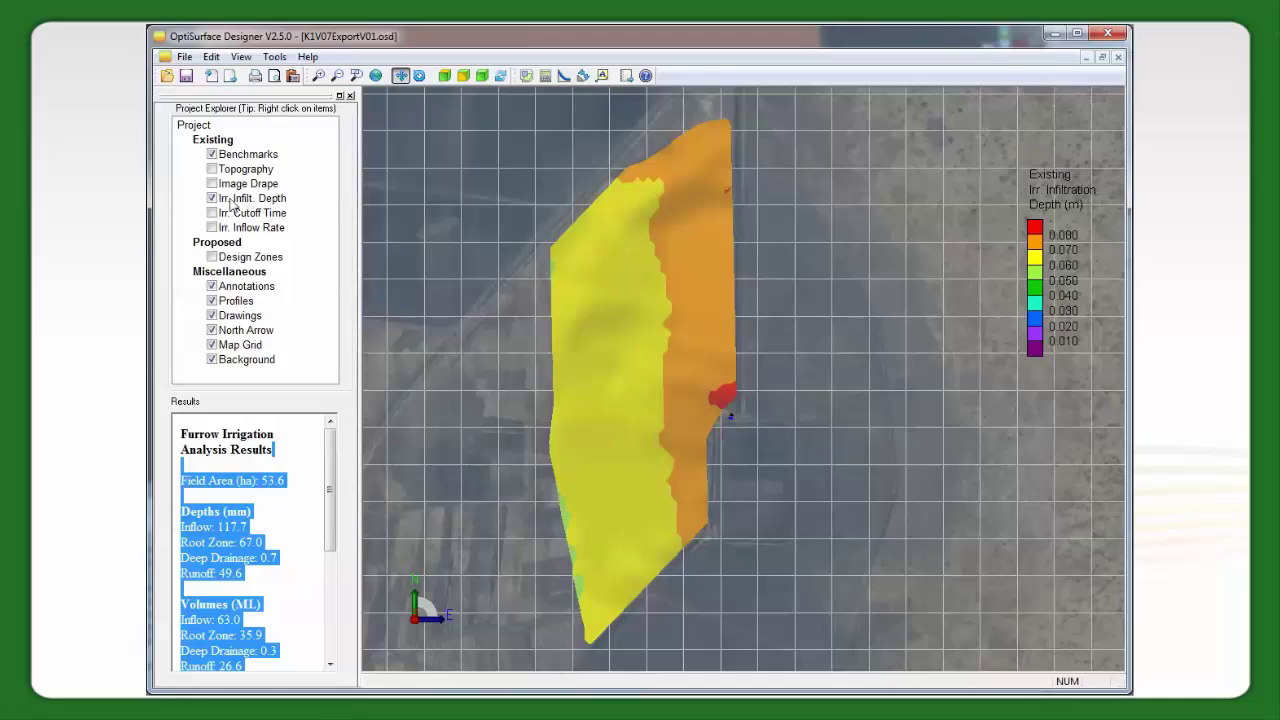
- Examine the field area and the depth and volume sections of the furrow irrigation results
{"action": "left_click_drag", "start_coordinate": [182, 433], "coordinate": [292, 516]}
{"action": "left_click", "coordinate": [292, 500]}
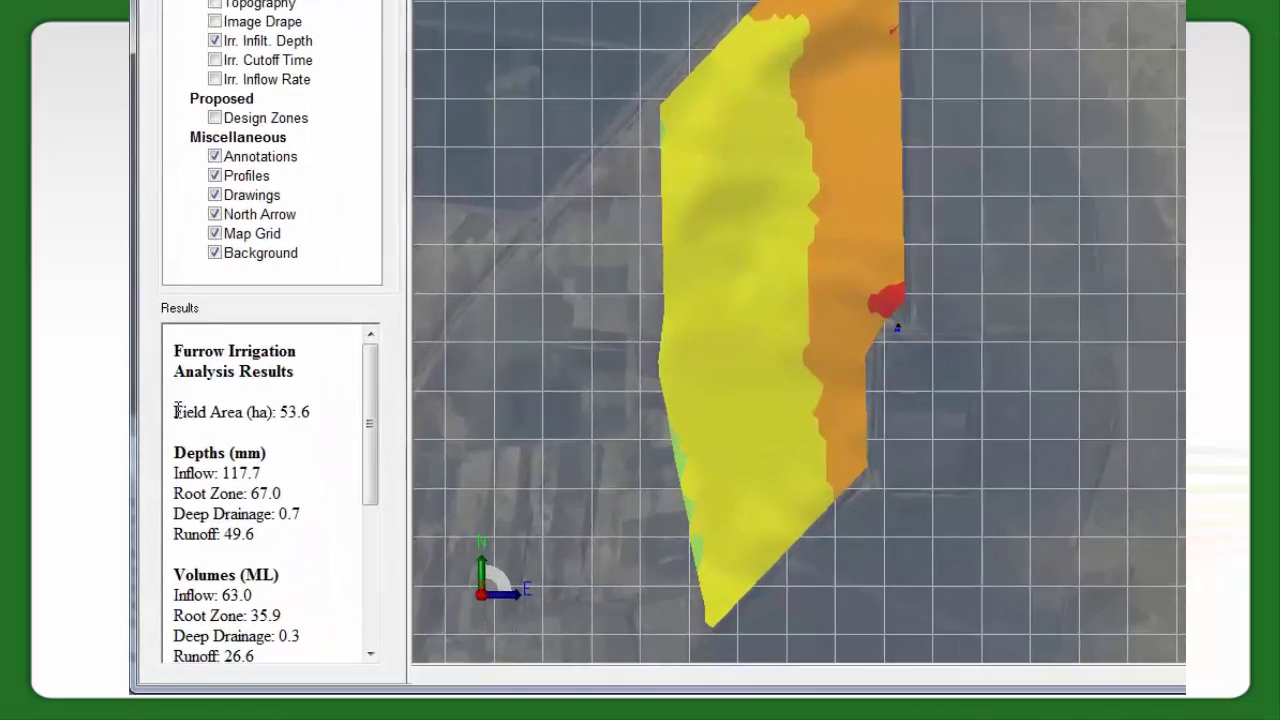
{"action": "triple_click", "coordinate": [250, 480]}
{"action": "left_click", "coordinate": [336, 377]}
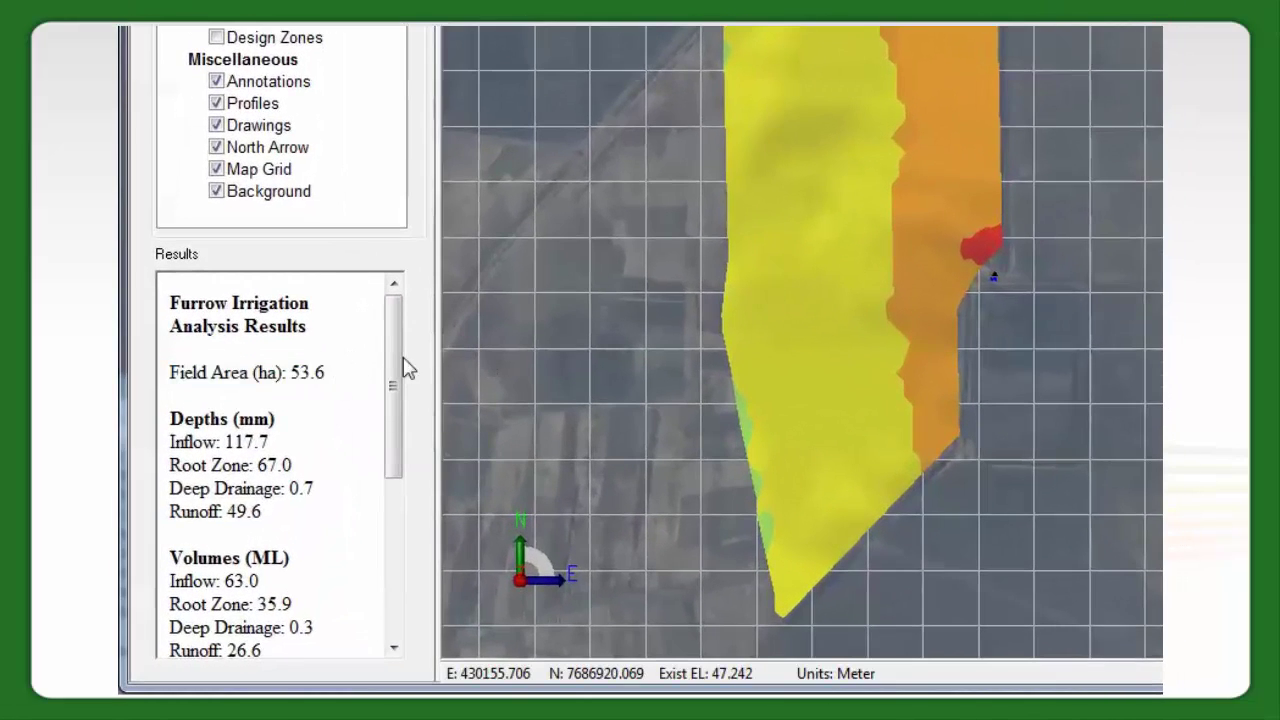
{"action": "left_click_drag", "start_coordinate": [394, 366], "coordinate": [388, 404]}
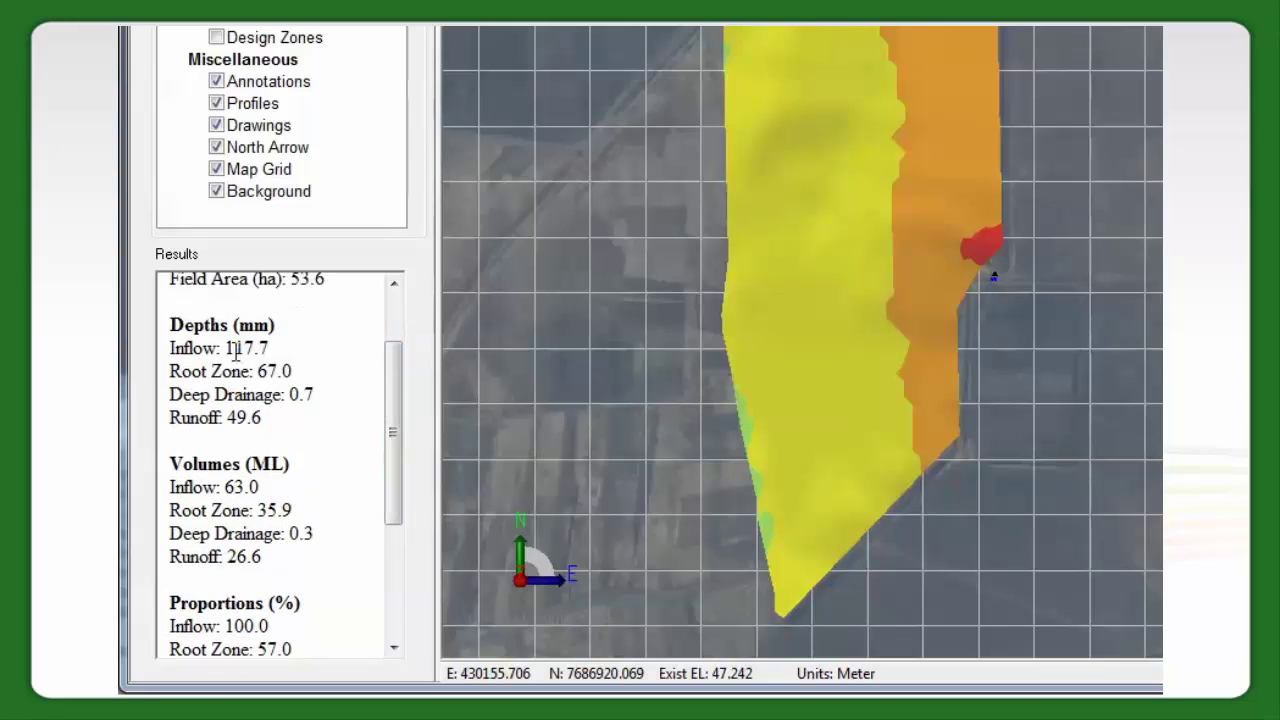
{"action": "left_click_drag", "start_coordinate": [172, 318], "coordinate": [264, 438]}
{"action": "left_click", "coordinate": [264, 450]}
{"action": "left_click_drag", "start_coordinate": [172, 462], "coordinate": [296, 565]}
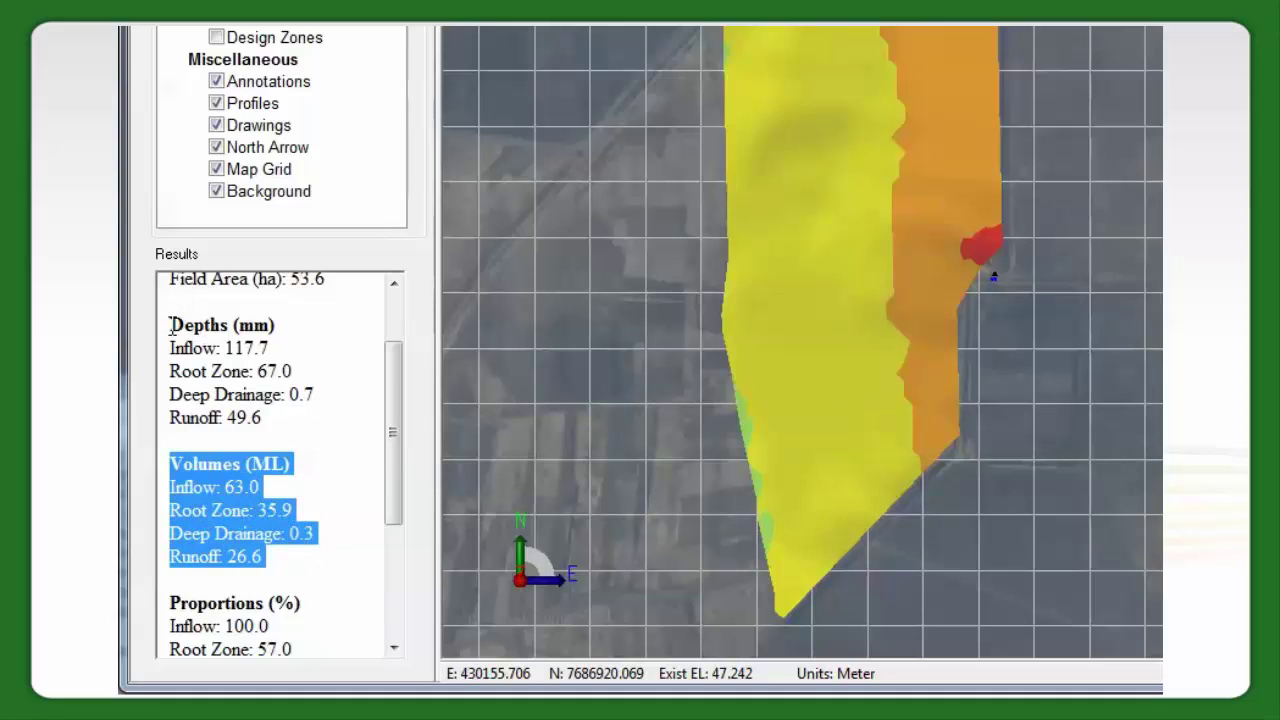
{"action": "left_click", "coordinate": [200, 342]}
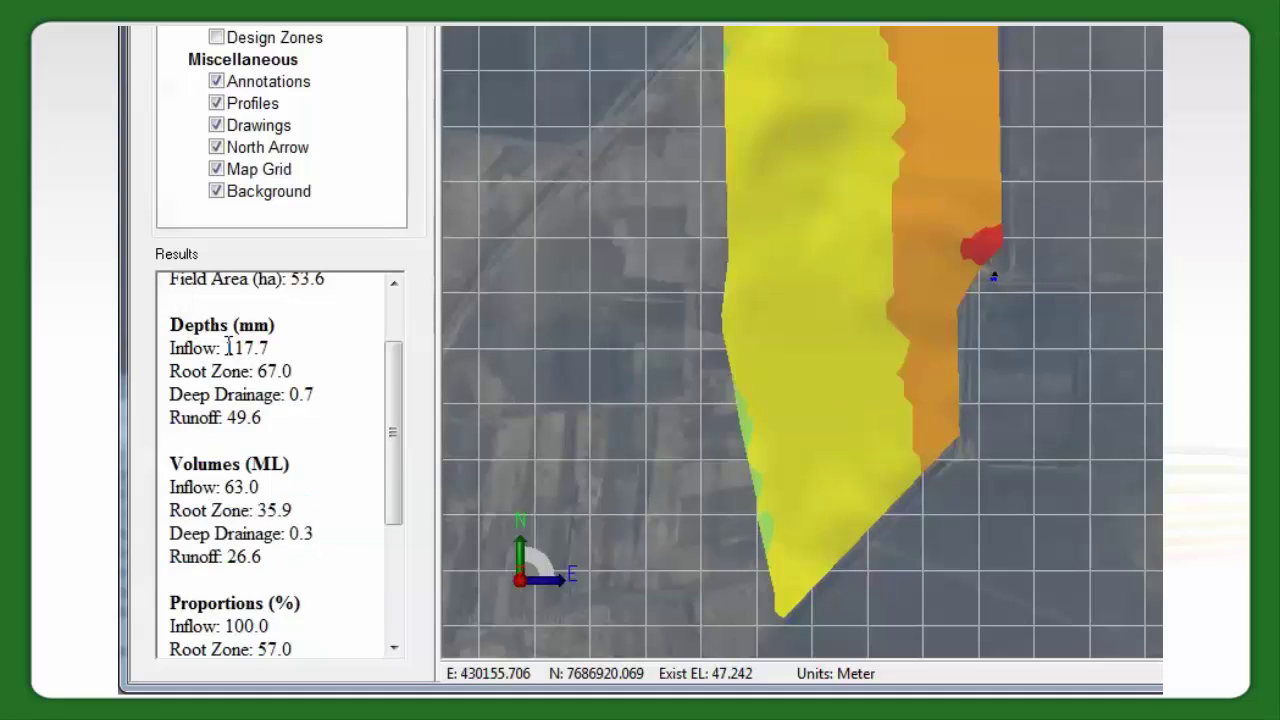
- Compare the inflow, root zone, runoff and deep drainage depths with the corresponding volumes in the irrigation results
{"action": "left_click_drag", "start_coordinate": [226, 348], "coordinate": [270, 349]}
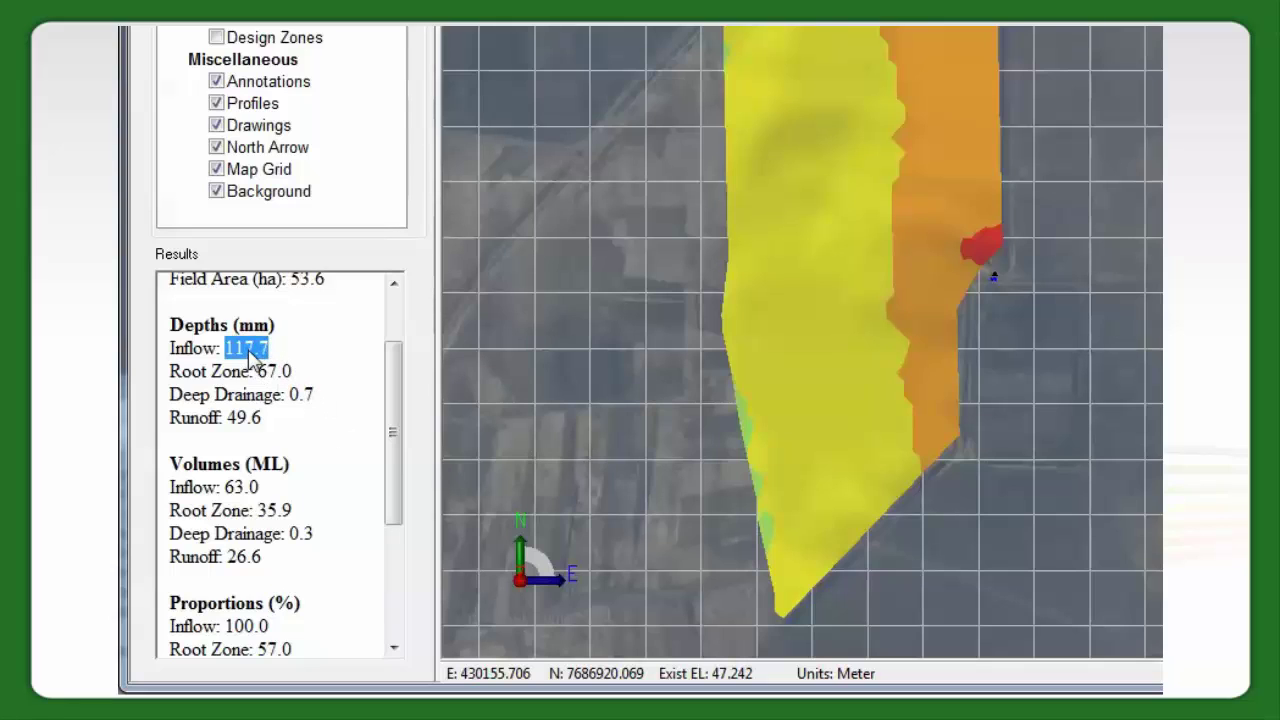
{"action": "left_click_drag", "start_coordinate": [225, 487], "coordinate": [261, 487]}
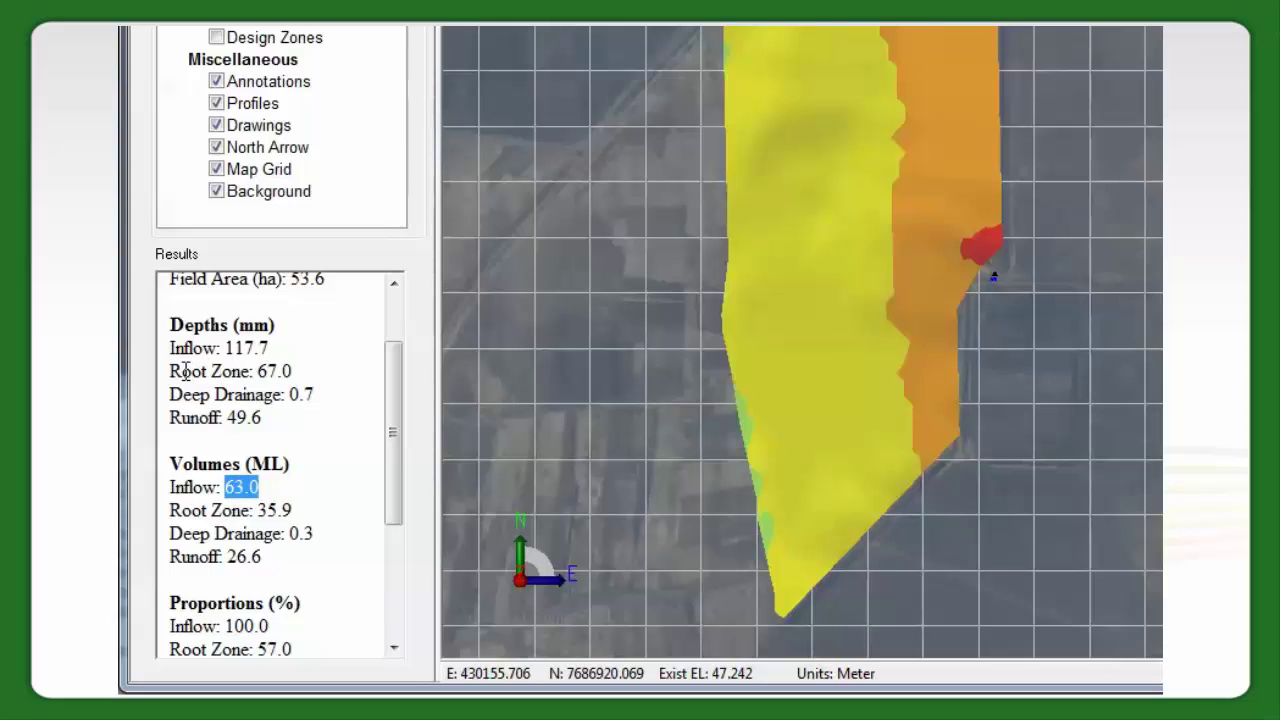
{"action": "triple_click", "coordinate": [185, 371]}
{"action": "left_click", "coordinate": [232, 345]}
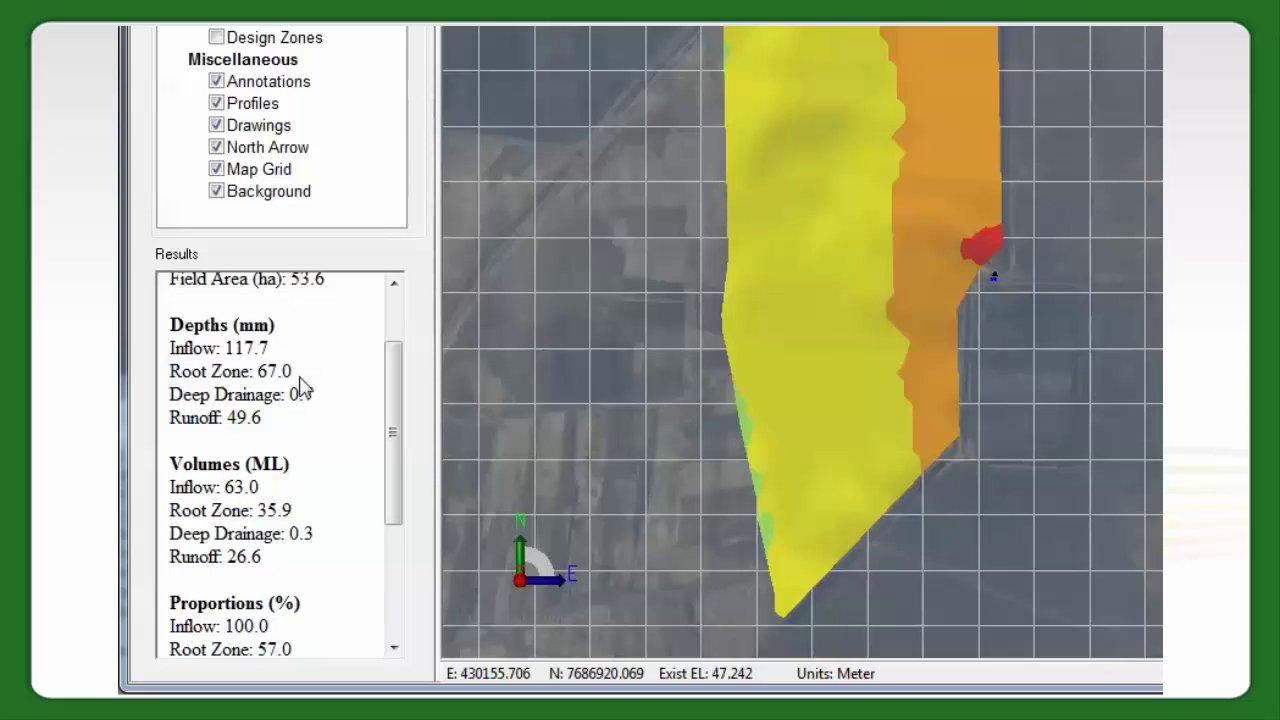
{"action": "double_click", "coordinate": [232, 347]}
{"action": "double_click", "coordinate": [262, 373]}
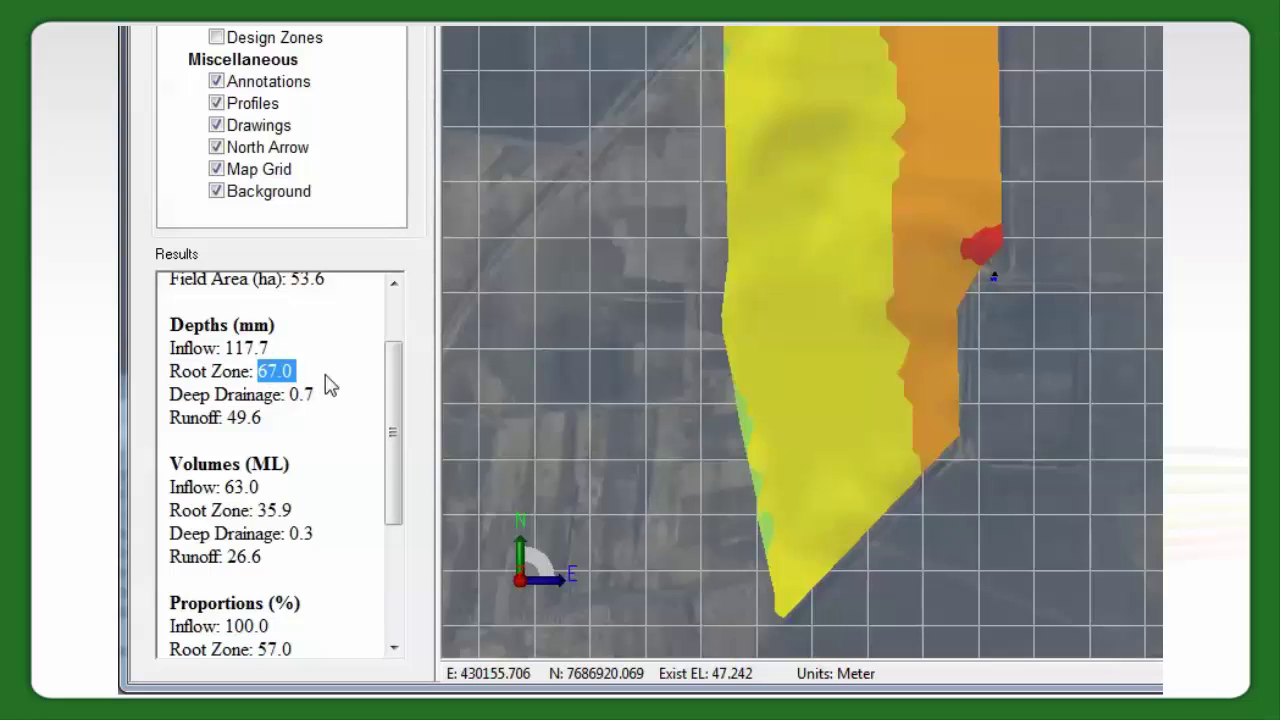
{"action": "double_click", "coordinate": [243, 417]}
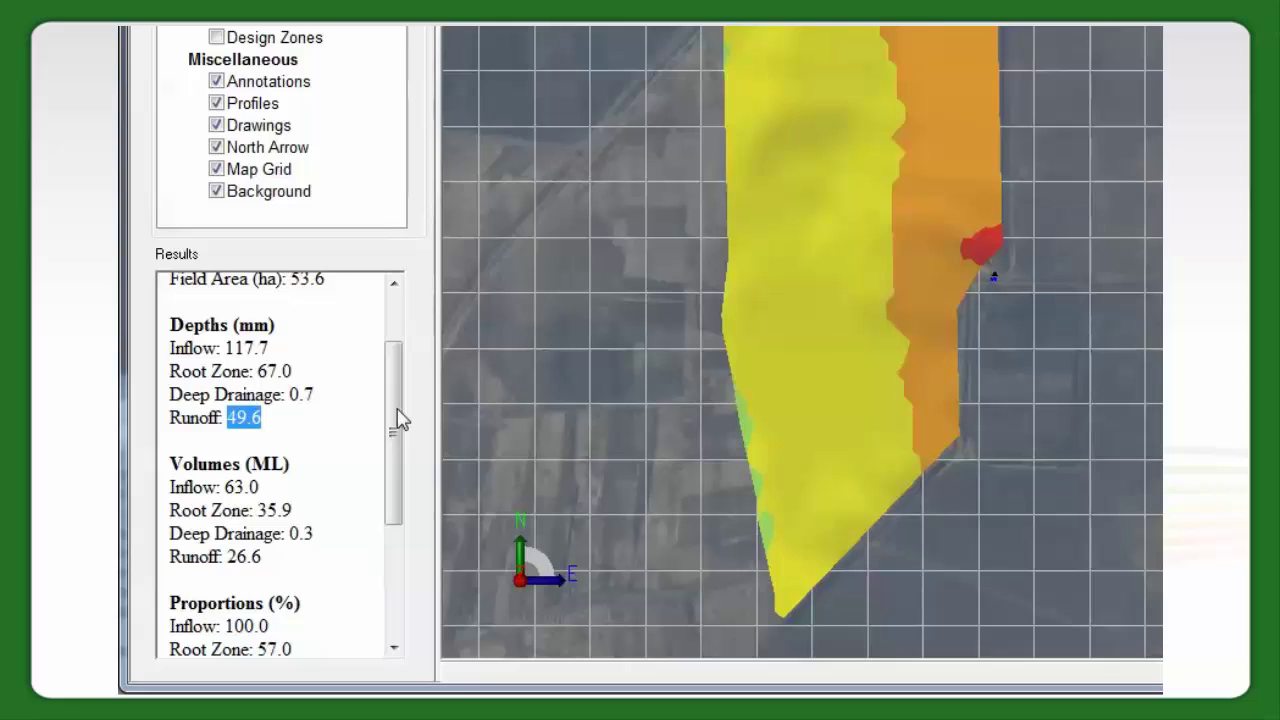
{"action": "left_click_drag", "start_coordinate": [228, 418], "coordinate": [262, 424]}
{"action": "left_click", "coordinate": [318, 488]}
{"action": "left_click_drag", "start_coordinate": [170, 395], "coordinate": [312, 398]}
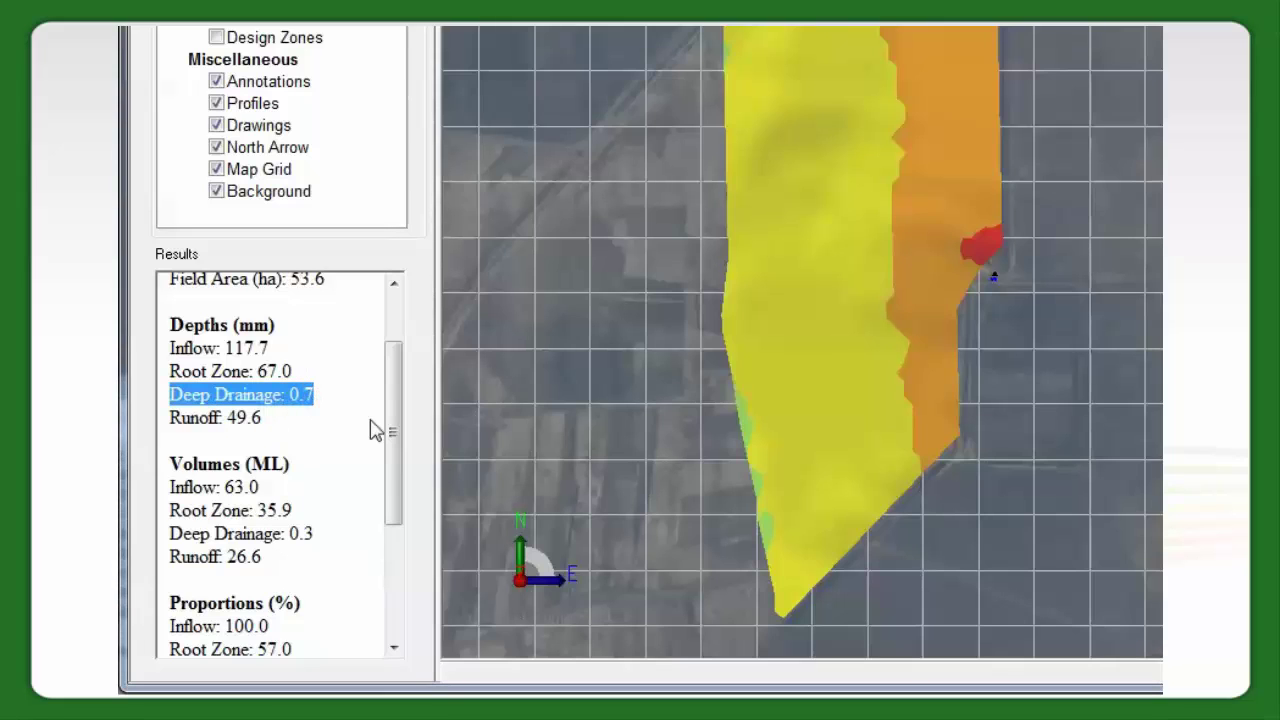
{"action": "left_click", "coordinate": [237, 480]}
{"action": "left_click_drag", "start_coordinate": [170, 487], "coordinate": [314, 551]}
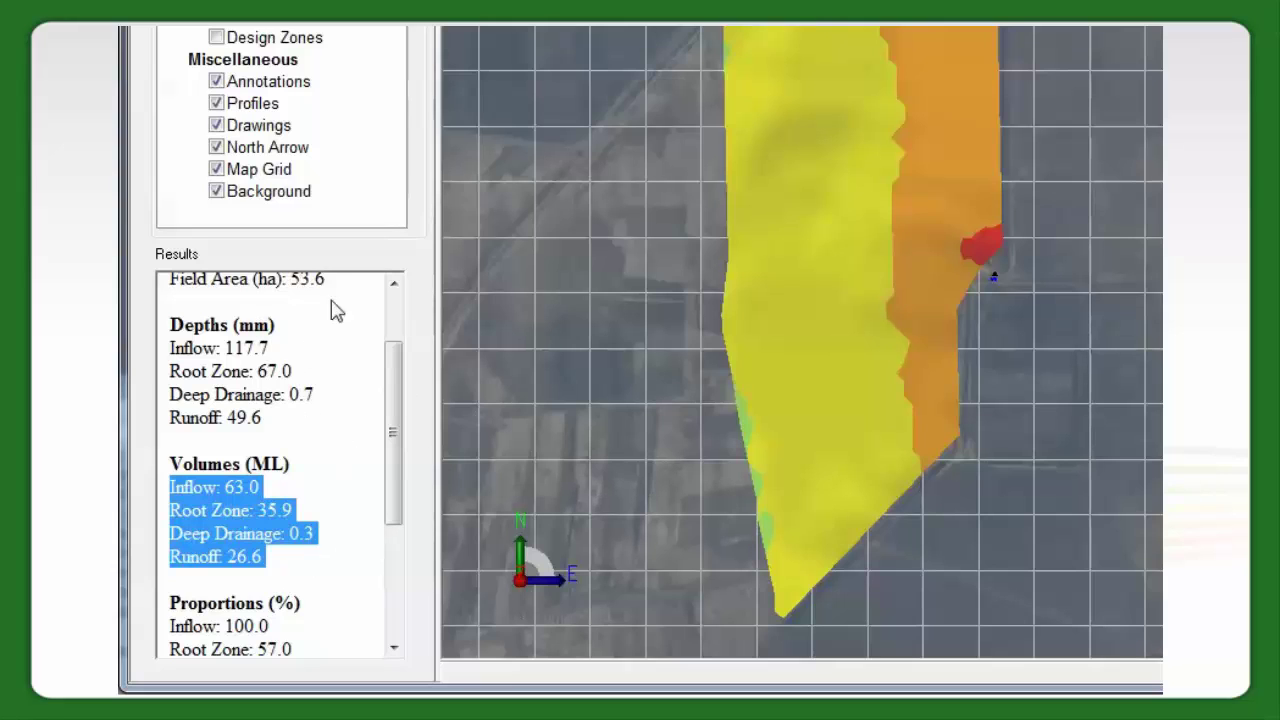
- Examine the percentage proportions of inflow, root zone, deep drainage and runoff in the irrigation results
{"action": "left_click_drag", "start_coordinate": [394, 434], "coordinate": [408, 552]}
{"action": "left_click_drag", "start_coordinate": [172, 397], "coordinate": [288, 400]}
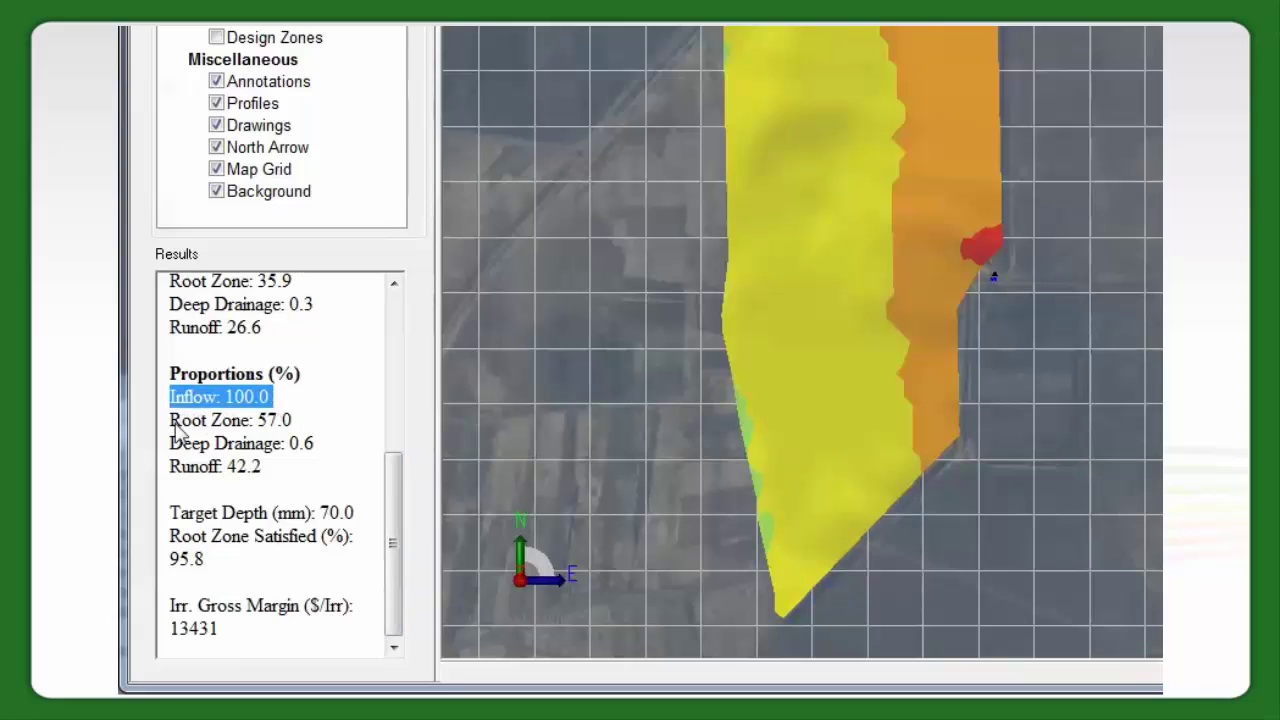
{"action": "left_click", "coordinate": [297, 430]}
{"action": "mouse_move", "coordinate": [170, 420]}
{"action": "left_mouse_down"}
{"action": "mouse_move", "coordinate": [309, 431]}
{"action": "mouse_move", "coordinate": [303, 443]}
{"action": "mouse_move", "coordinate": [168, 444]}
{"action": "left_mouse_up"}
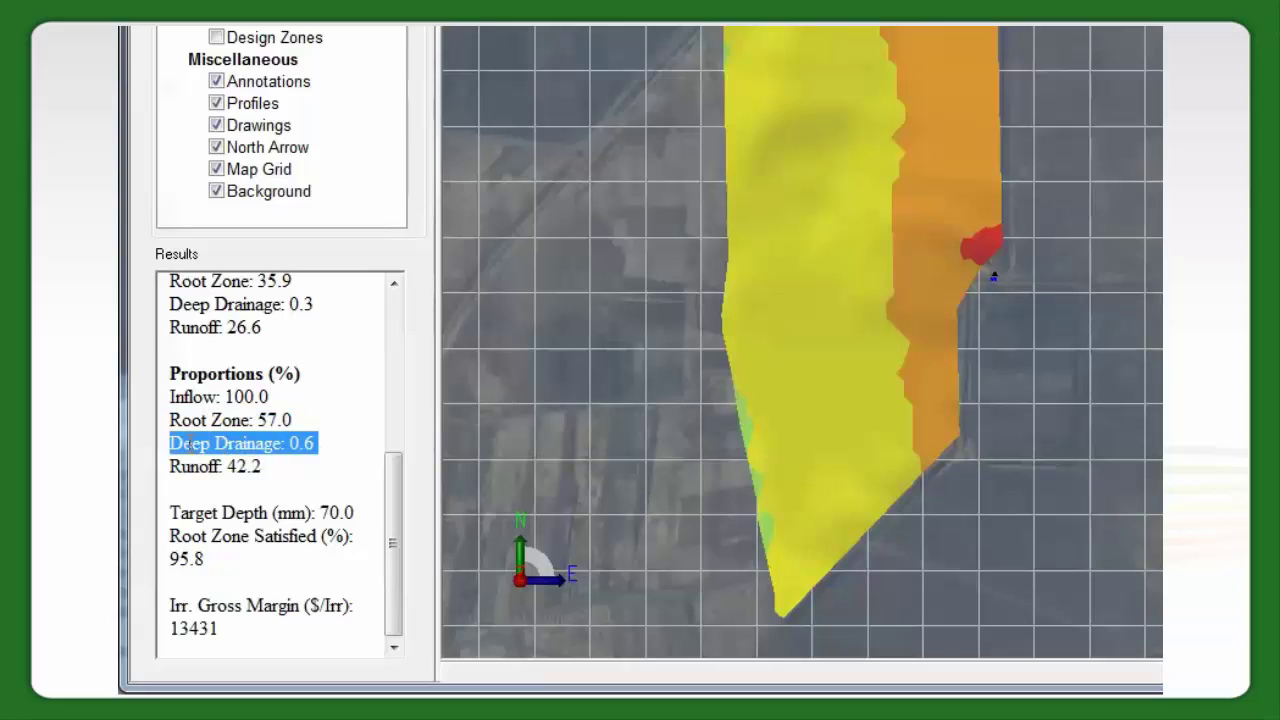
{"action": "left_click_drag", "start_coordinate": [265, 467], "coordinate": [169, 467]}
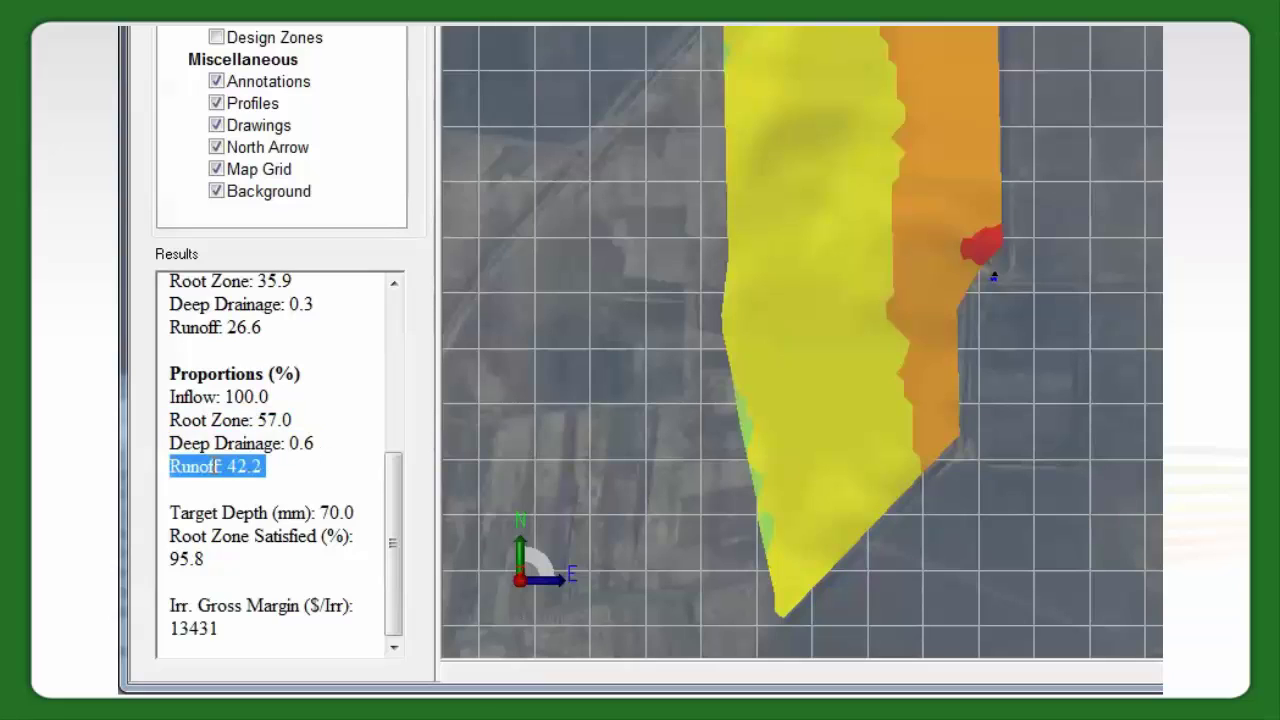
{"action": "left_click_drag", "start_coordinate": [256, 469], "coordinate": [228, 468]}
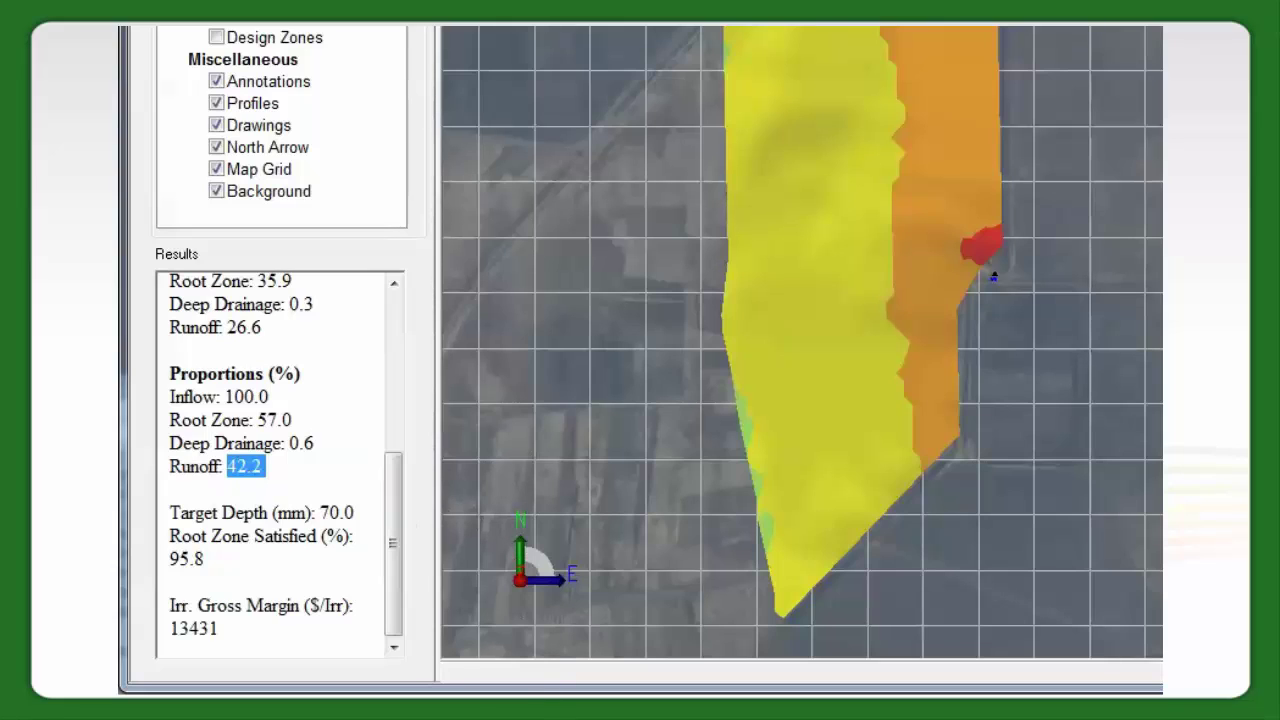
{"action": "left_click_drag", "start_coordinate": [264, 470], "coordinate": [238, 470]}
- Examine the root zone satisfied percentage and irrigation gross margin, and return to the volume results
{"action": "left_click_drag", "start_coordinate": [206, 558], "coordinate": [257, 629]}
{"action": "left_click", "coordinate": [199, 637]}
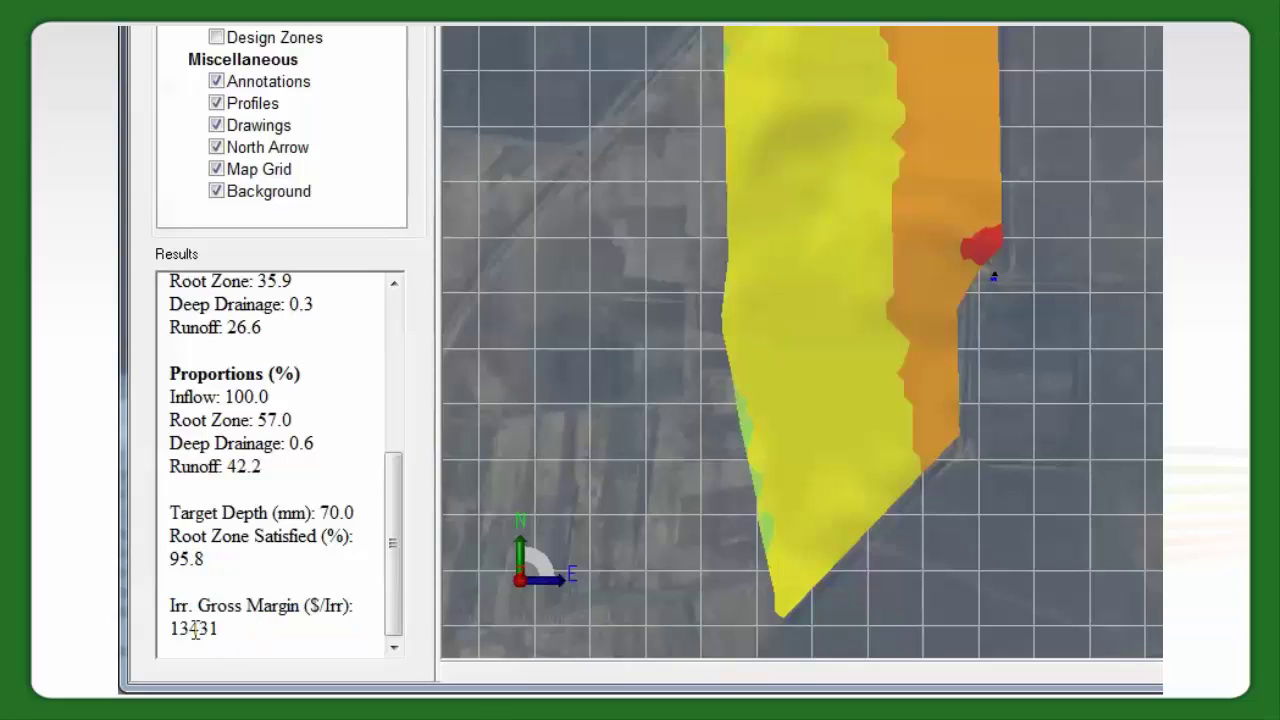
{"action": "left_click_drag", "start_coordinate": [170, 628], "coordinate": [246, 638]}
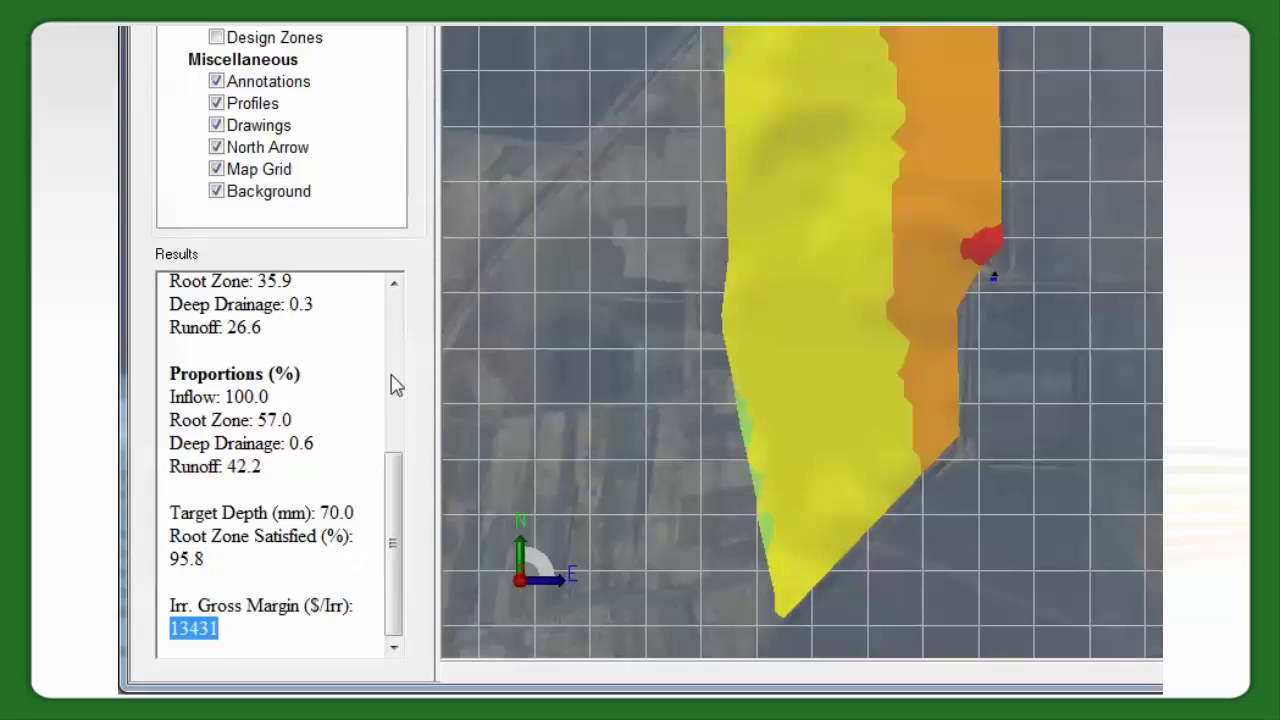
{"action": "left_click_drag", "start_coordinate": [391, 509], "coordinate": [393, 425]}
{"action": "left_click_drag", "start_coordinate": [170, 437], "coordinate": [301, 515]}
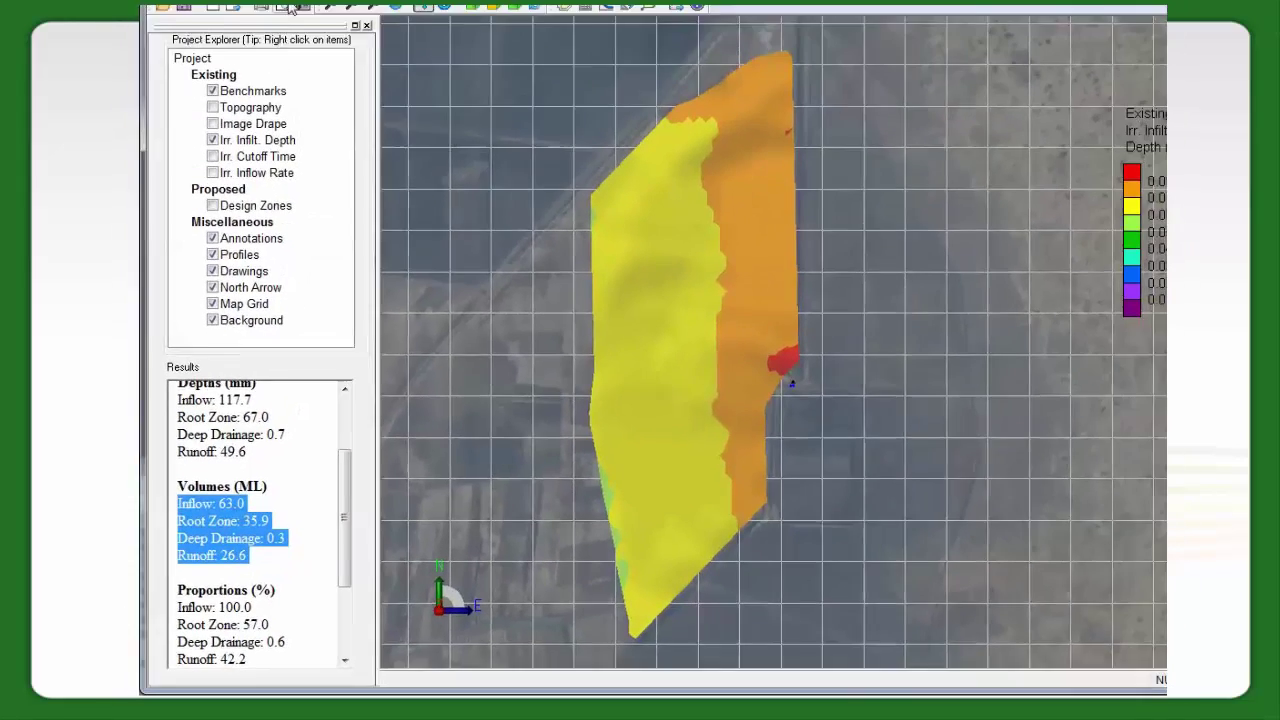
- Review the water values in the furrow irrigation analysis settings without changing them, and check the irrigation gross margin in the results
{"action": "left_click", "coordinate": [274, 57]}
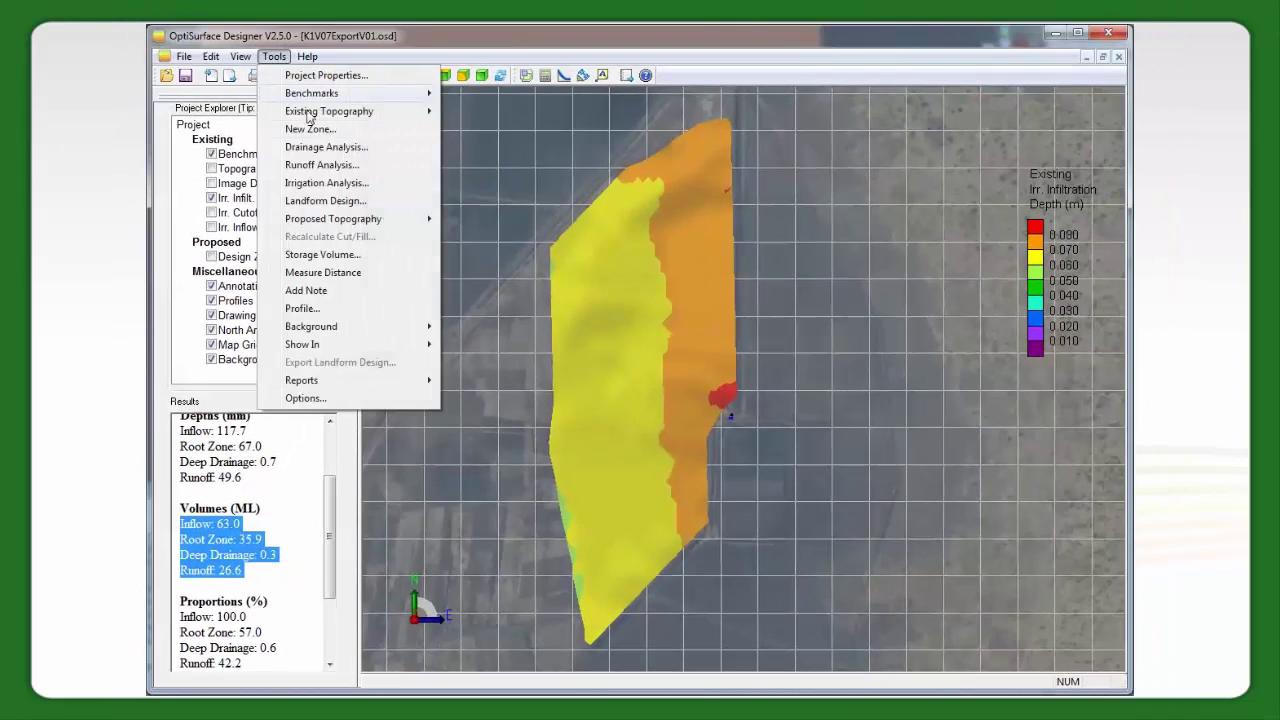
{"action": "left_click", "coordinate": [348, 183]}
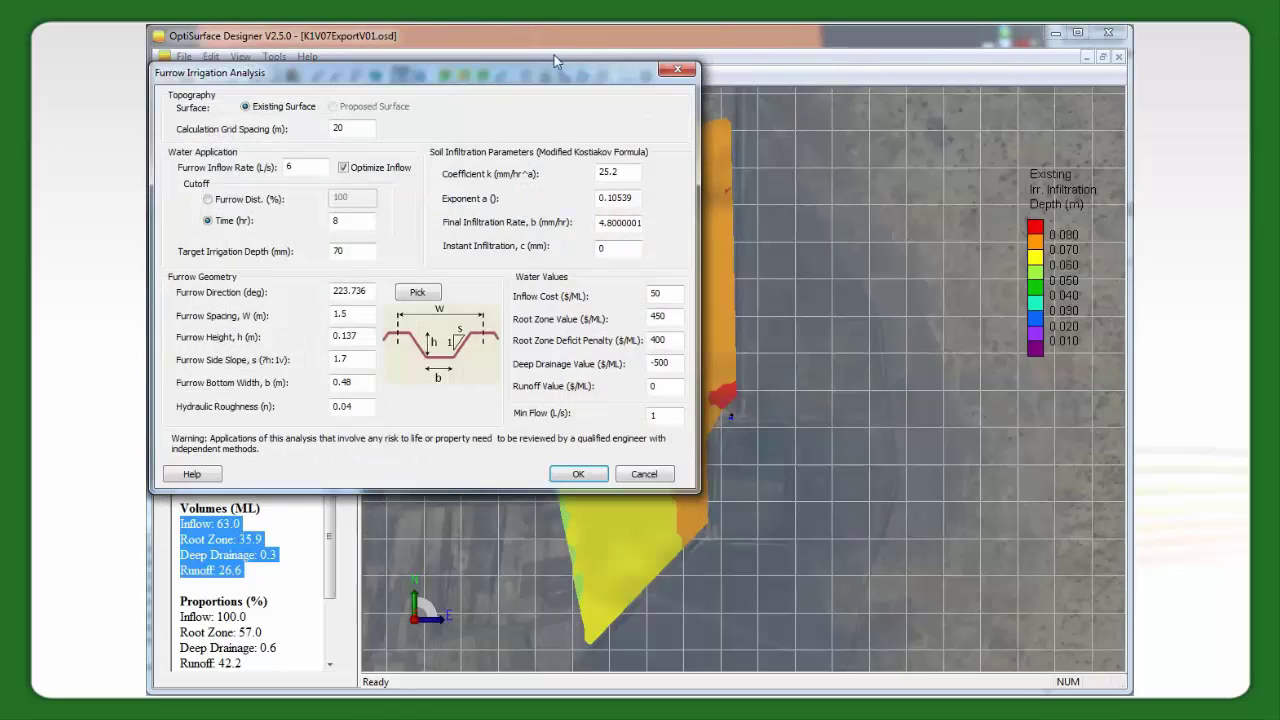
{"action": "left_click_drag", "start_coordinate": [568, 67], "coordinate": [732, 113]}
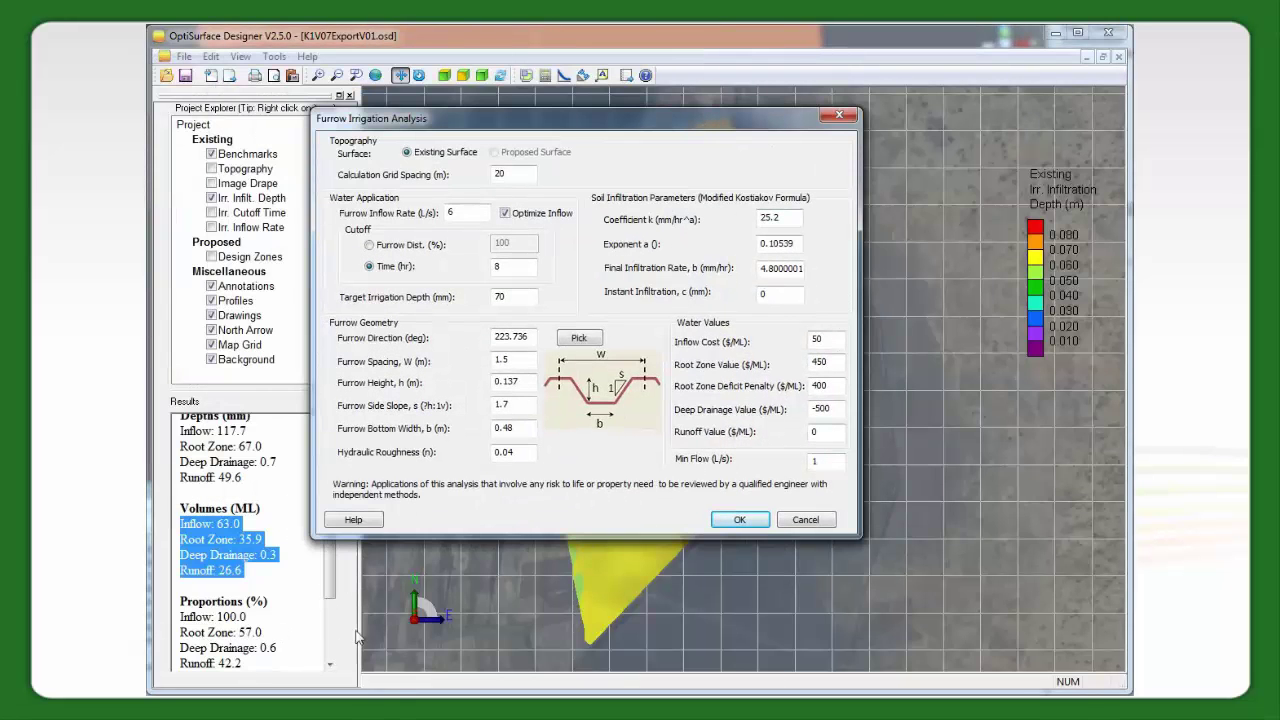
{"action": "left_click", "coordinate": [805, 520]}
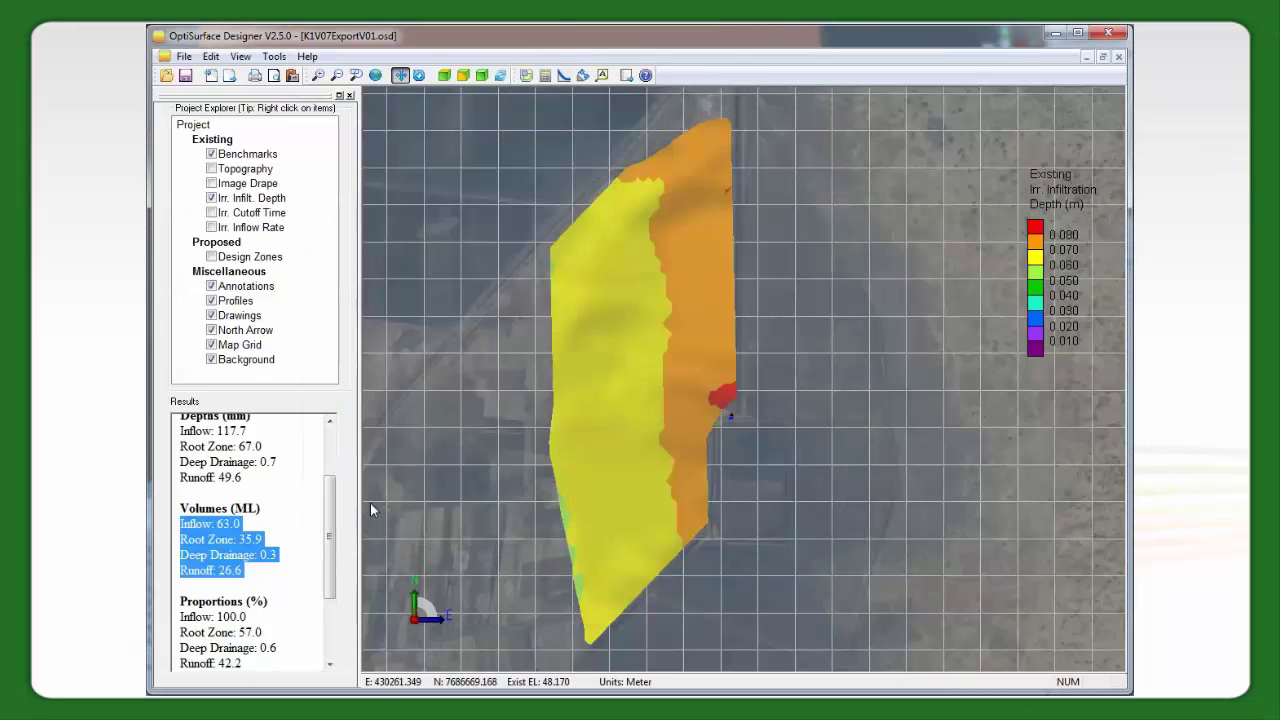
{"action": "scroll", "coordinate": [231, 600], "scroll_direction": "down", "scroll_amount": 3}
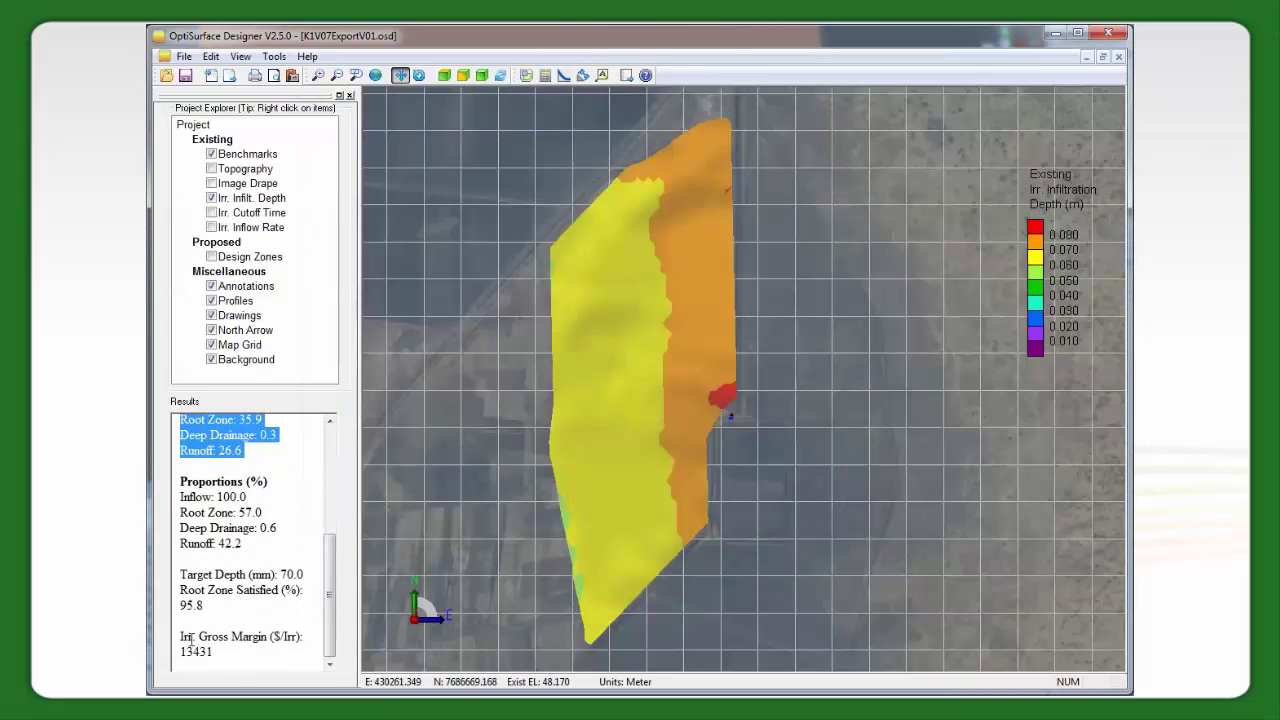
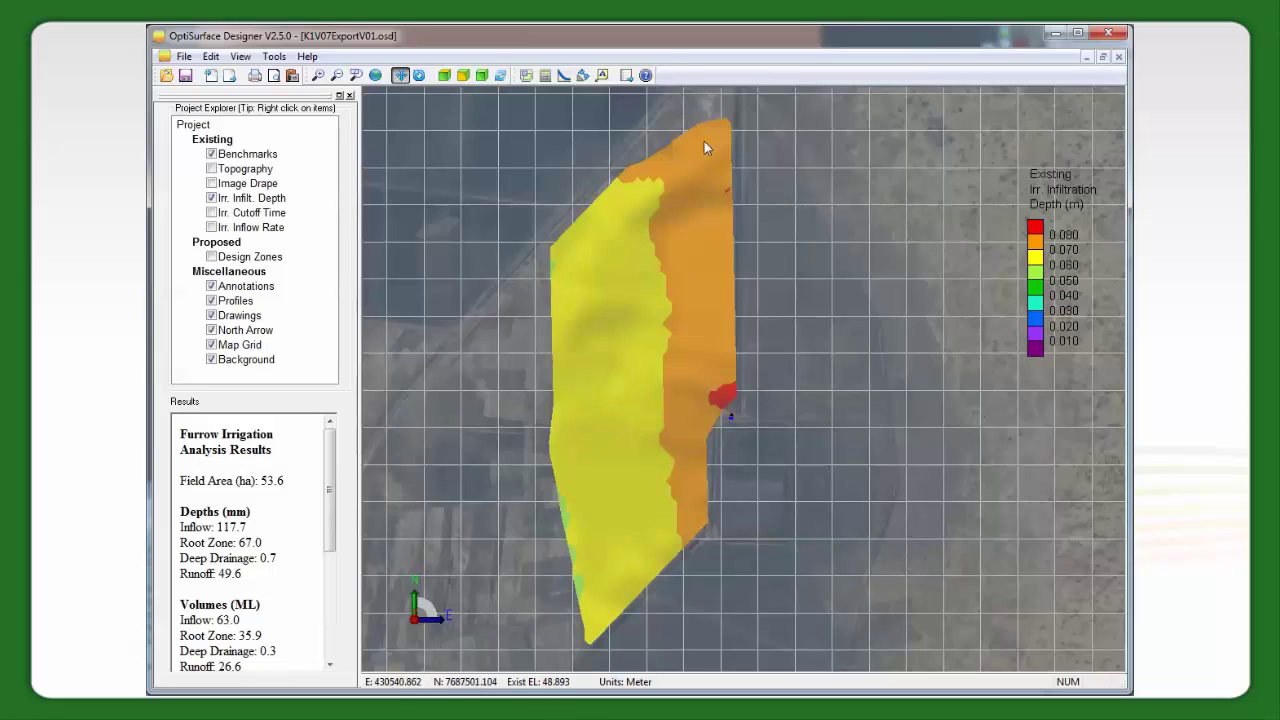
- Open a straight-line profile across the field and rotate the slice to run diagonally, along the furrow direction
{"action": "left_click", "coordinate": [564, 75]}
{"action": "left_click", "coordinate": [578, 354]}
{"action": "left_click", "coordinate": [622, 338]}
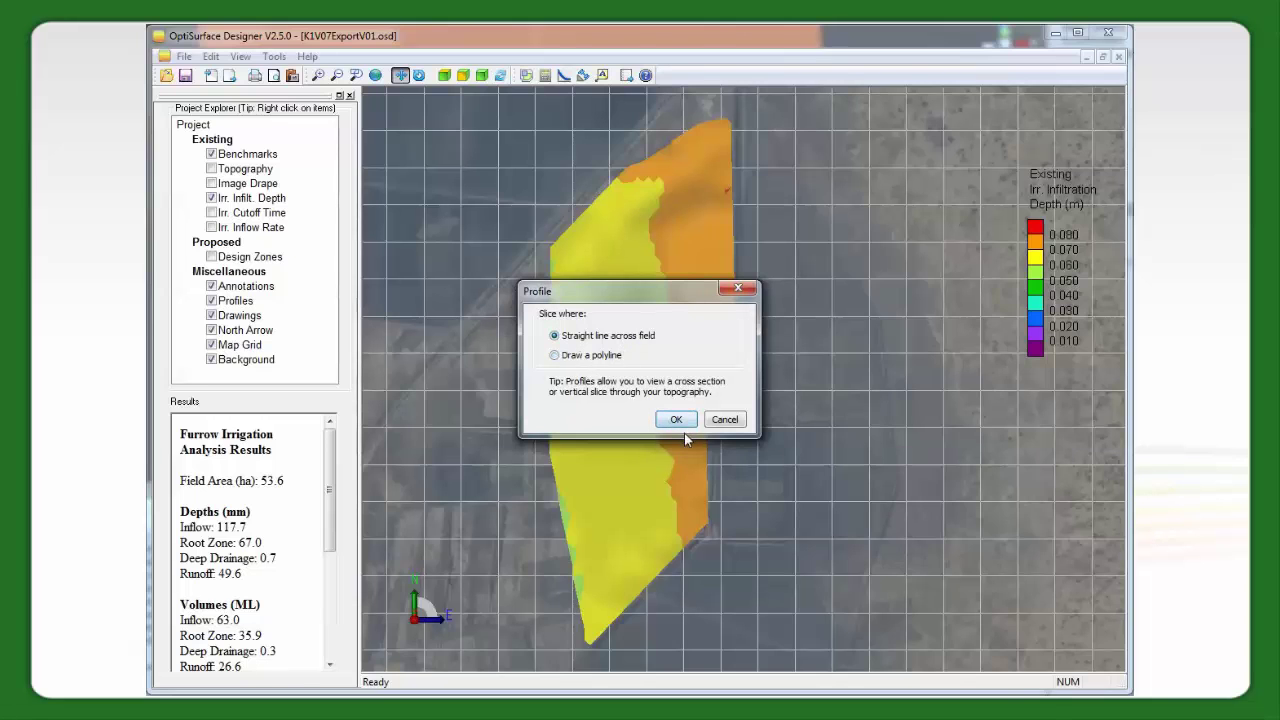
{"action": "left_click", "coordinate": [676, 419]}
{"action": "left_click_drag", "start_coordinate": [692, 241], "coordinate": [645, 248]}
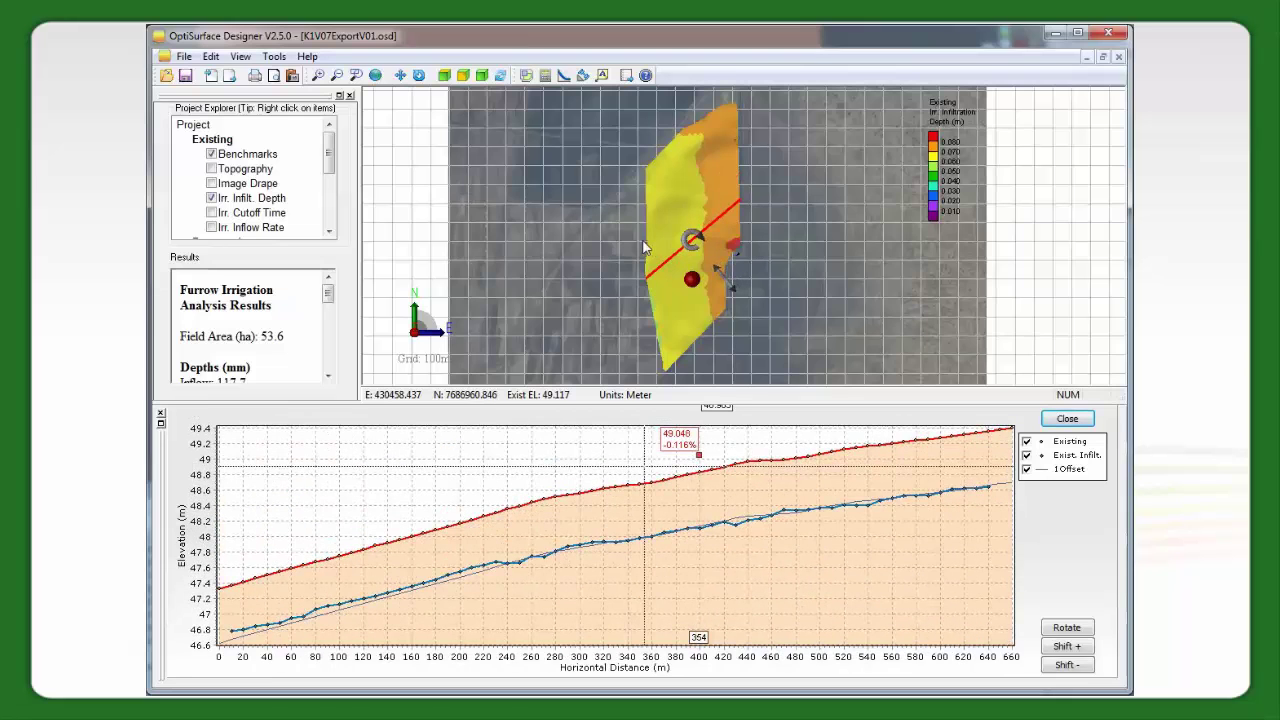
- Shift the profile line to the field's northern end, middle and southern end to compare infiltration along the furrows, and close the profile
{"action": "left_click_drag", "start_coordinate": [734, 268], "coordinate": [714, 201]}
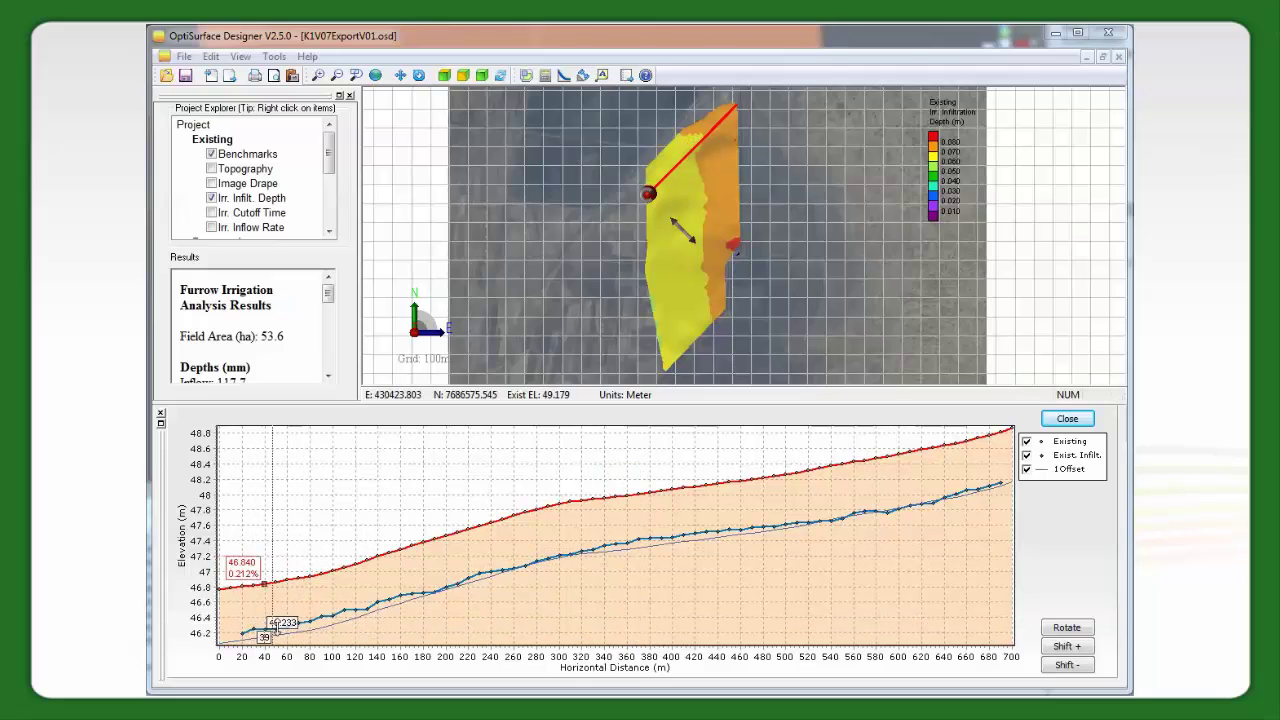
{"action": "left_click_drag", "start_coordinate": [690, 240], "coordinate": [731, 268]}
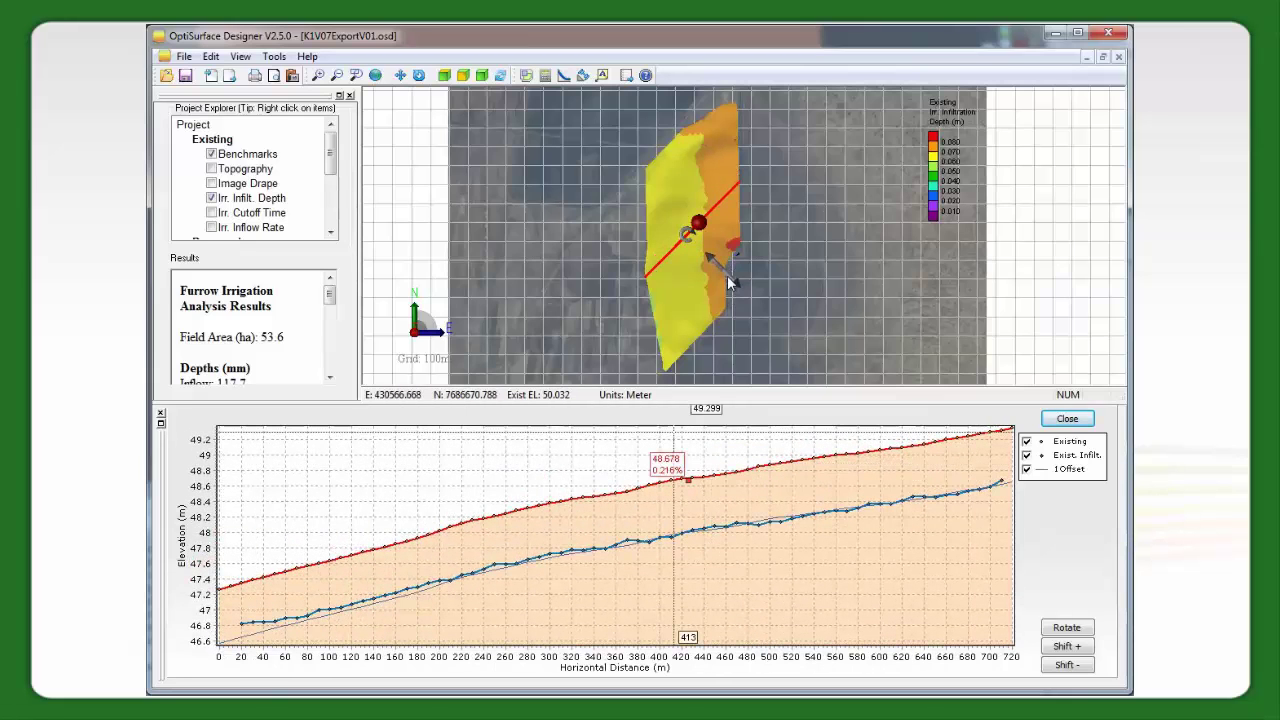
{"action": "left_click_drag", "start_coordinate": [724, 270], "coordinate": [732, 274]}
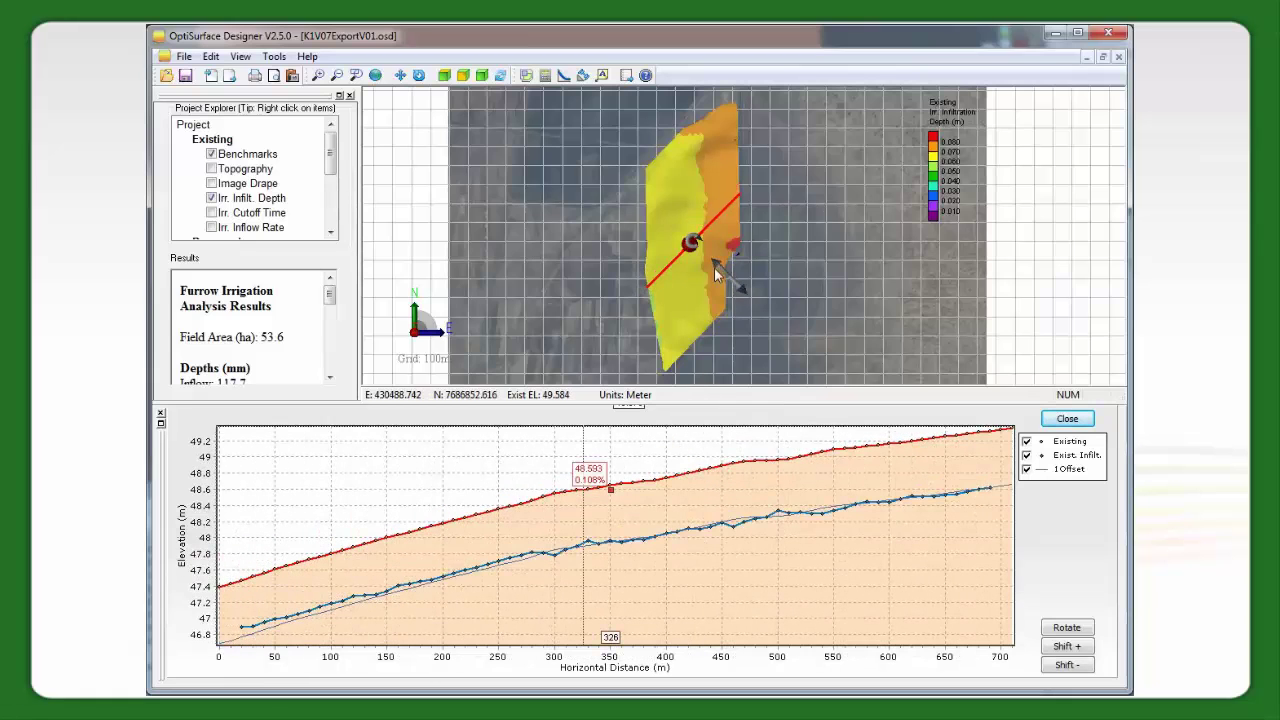
{"action": "left_click_drag", "start_coordinate": [725, 273], "coordinate": [757, 285]}
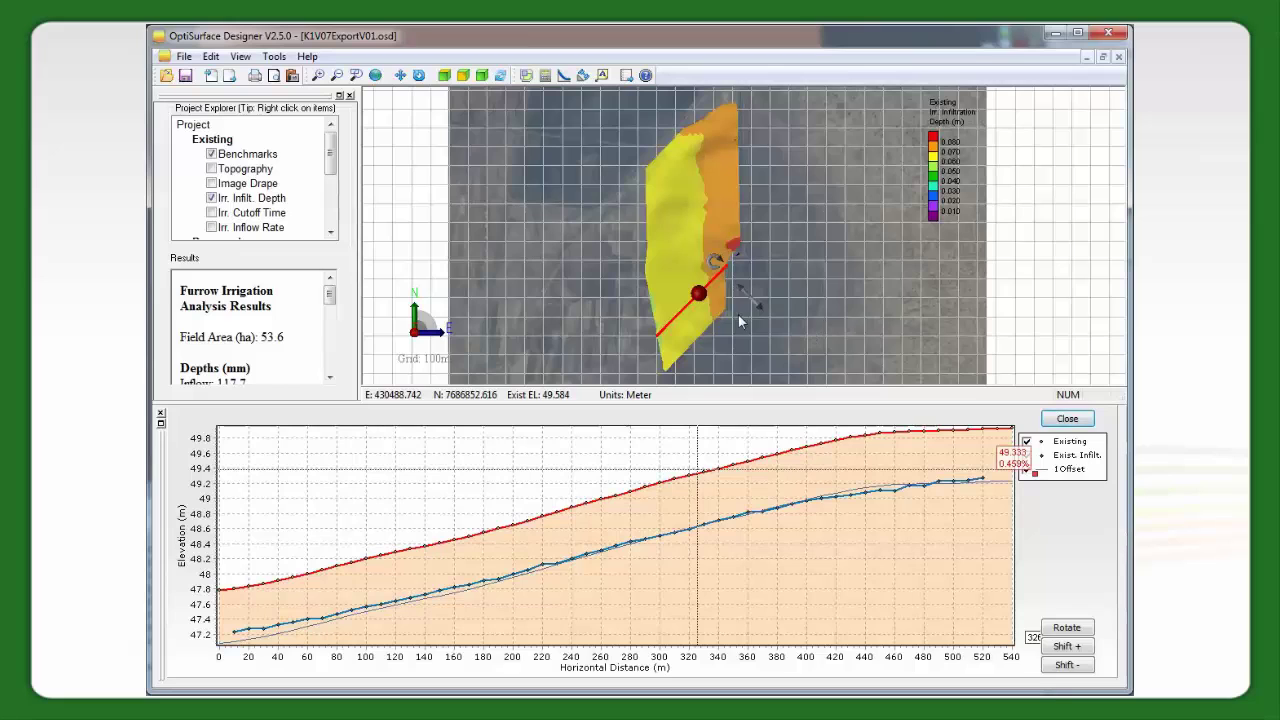
{"action": "left_click", "coordinate": [1067, 418]}
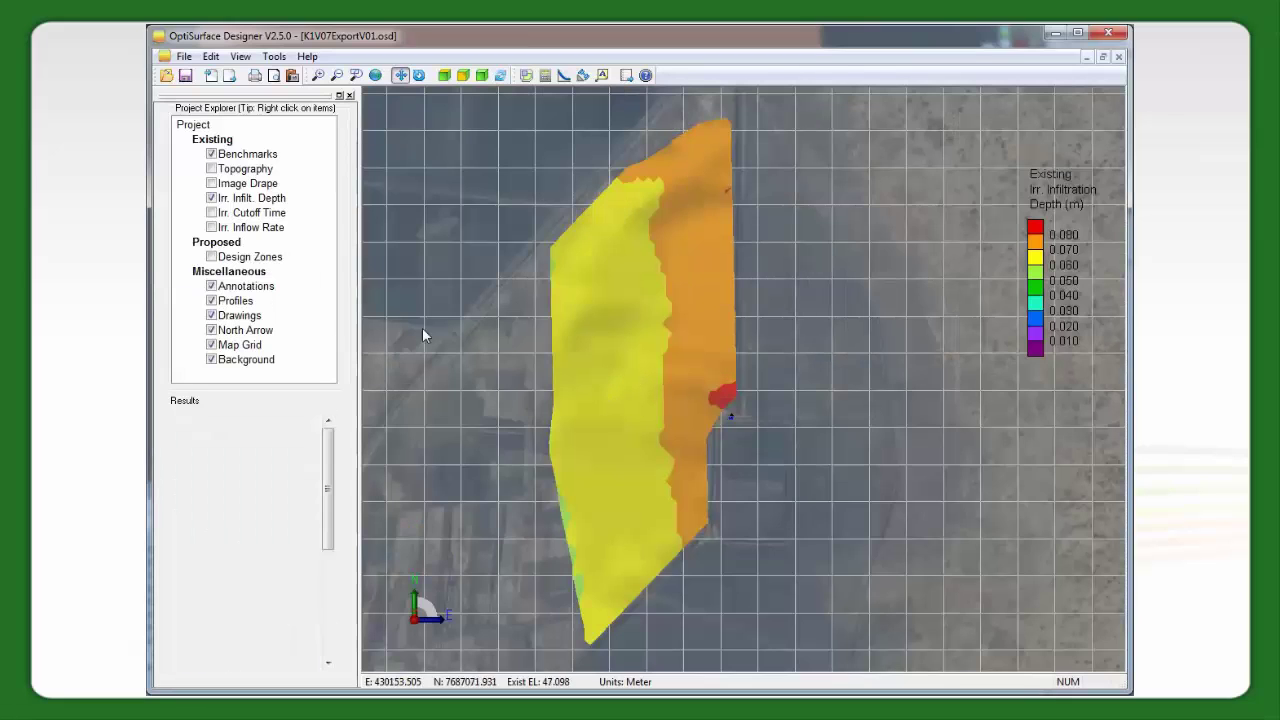
- Examine the existing surface's irrigation cutoff time map, followed by its irrigation inflow rate map and the analysis results
{"action": "left_click", "coordinate": [211, 213]}
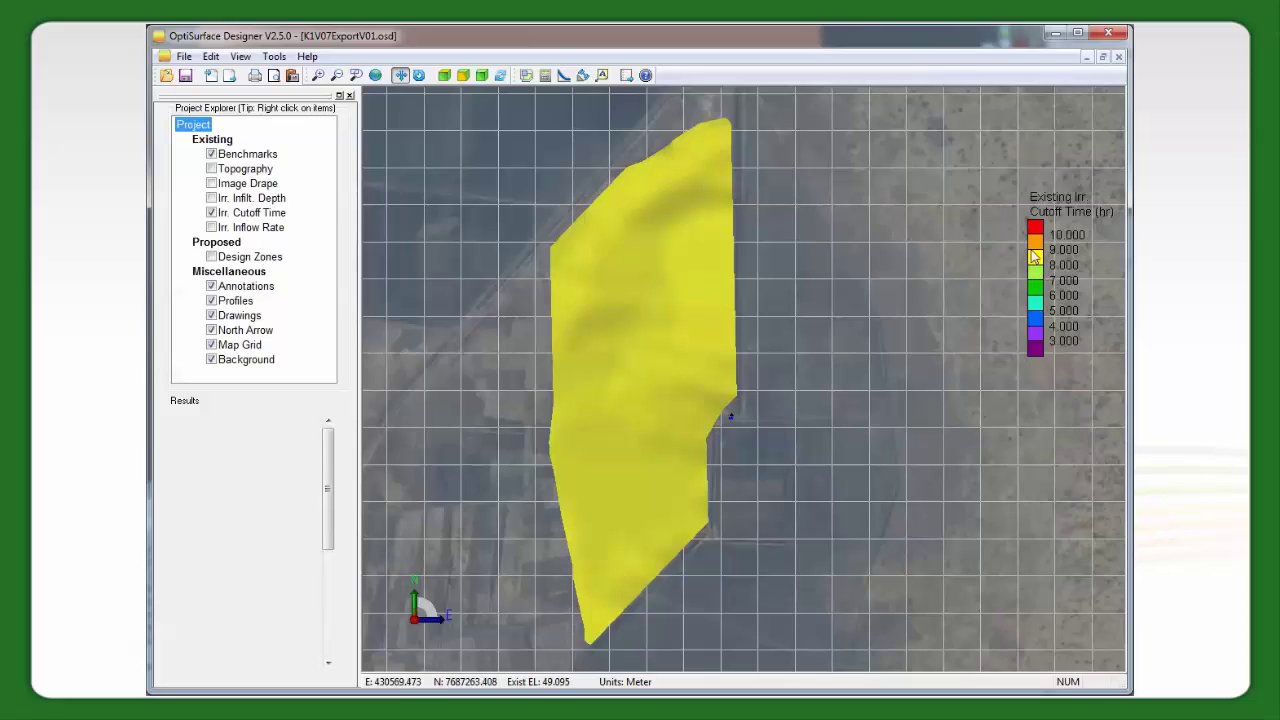
{"action": "left_click", "coordinate": [211, 227]}
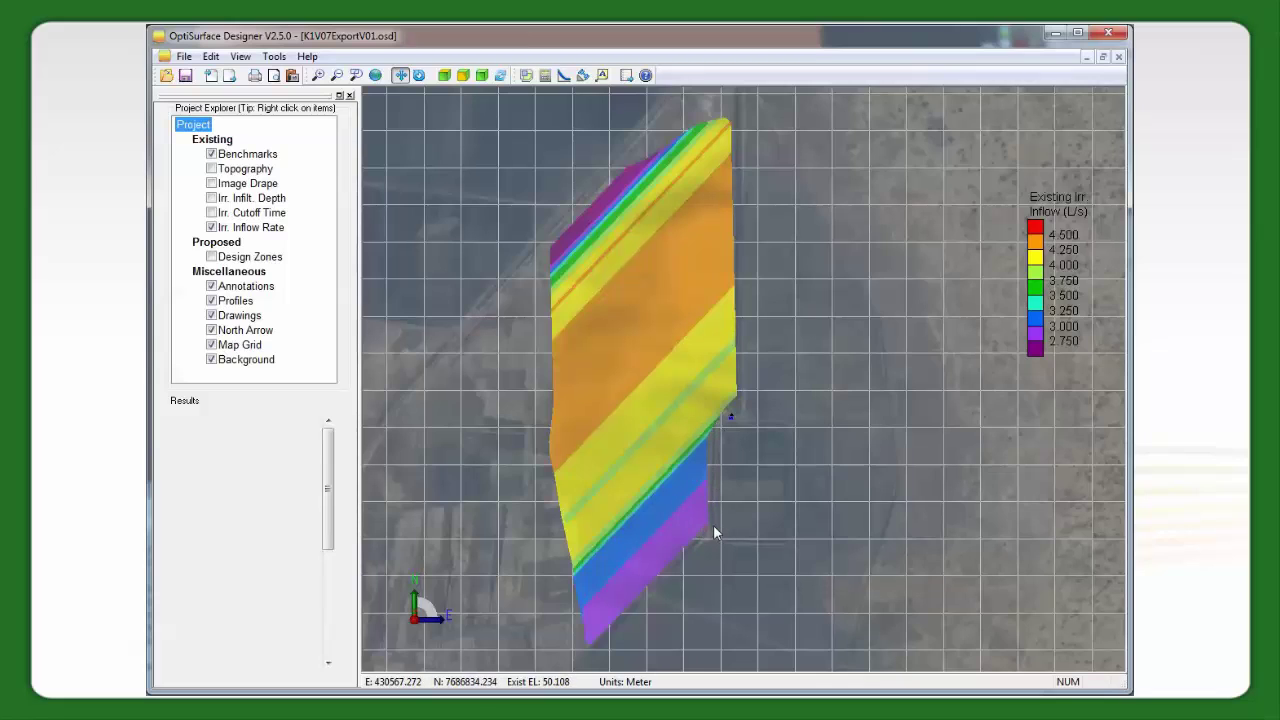
{"action": "left_click", "coordinate": [714, 243]}
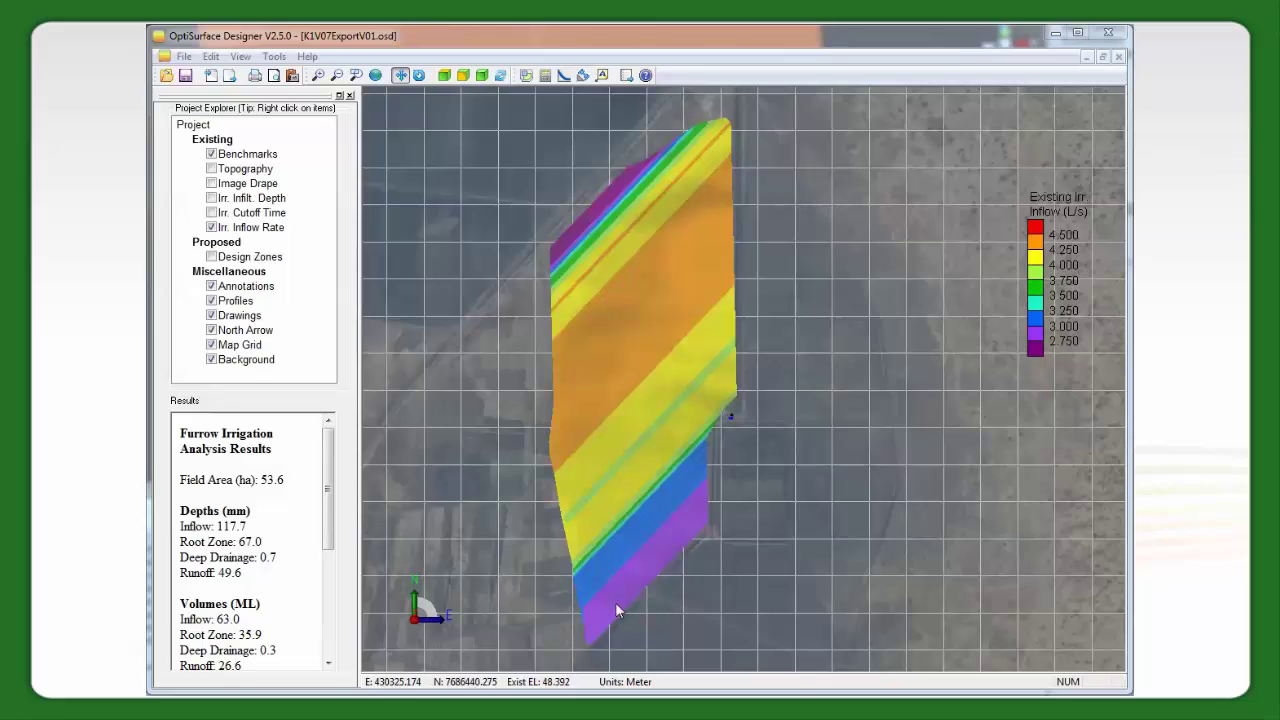
{"action": "left_click_drag", "start_coordinate": [332, 458], "coordinate": [345, 408]}
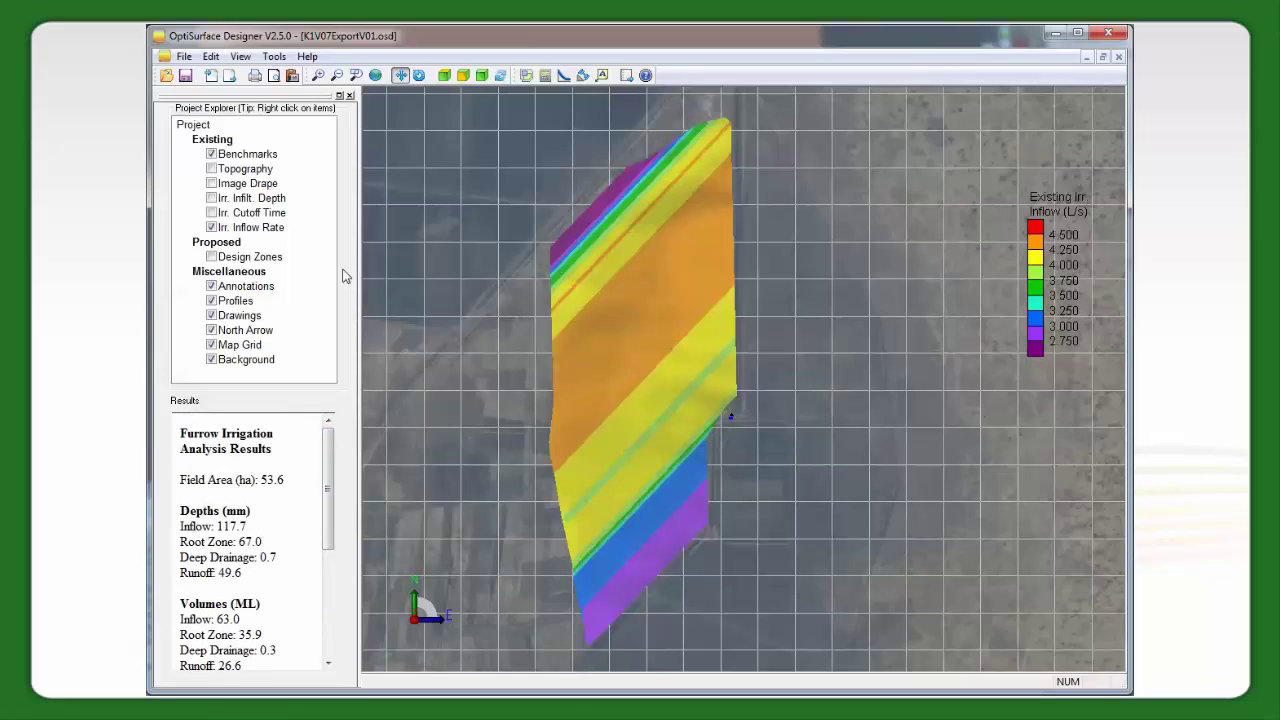